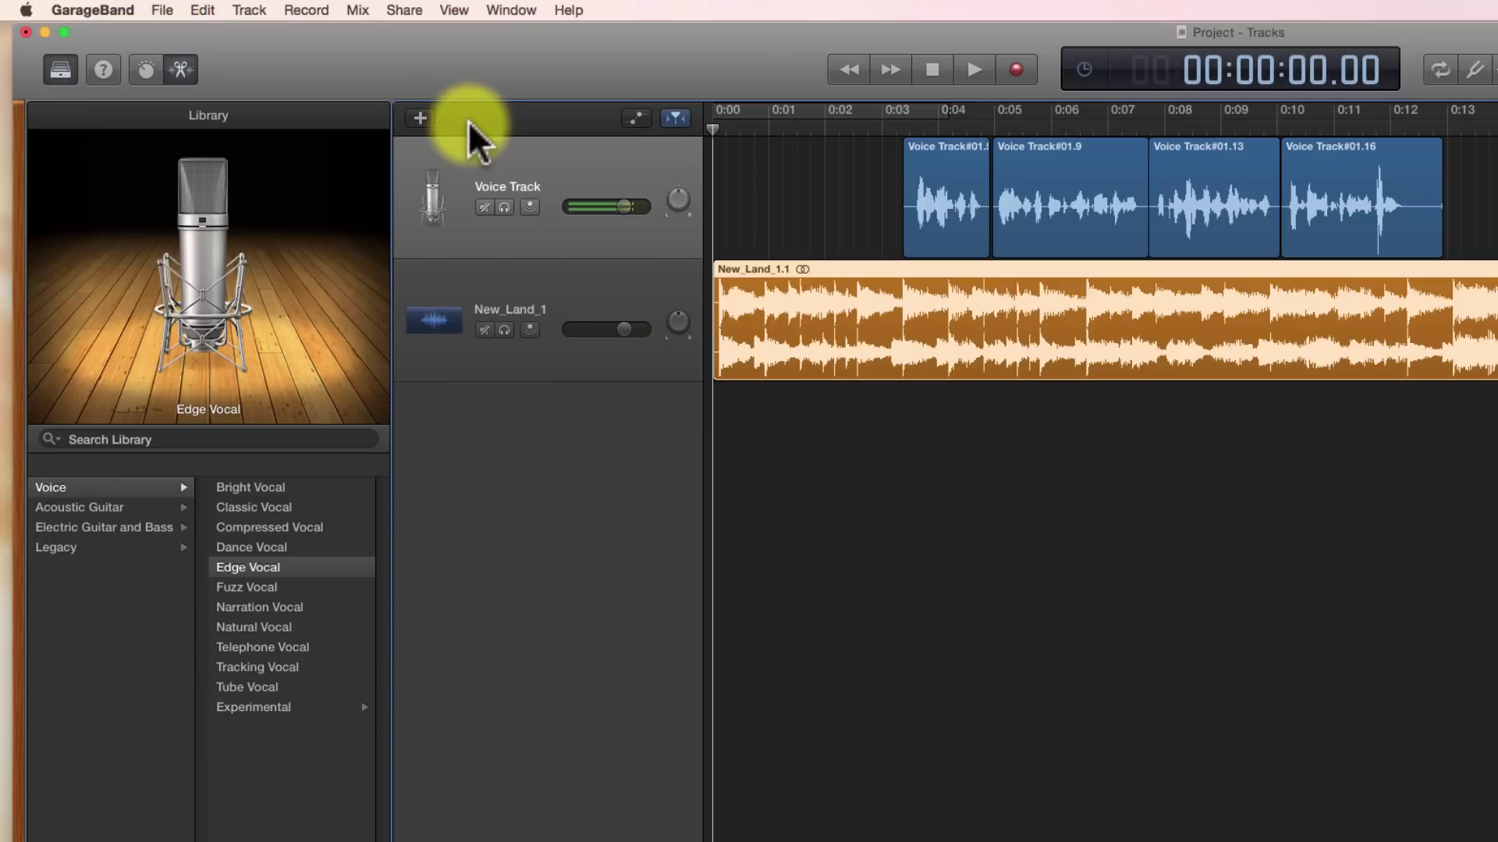
# Create a new Software Instrument track from Track > New Track, giving a Classic Electric Piano track
pyautogui.click(250, 10)
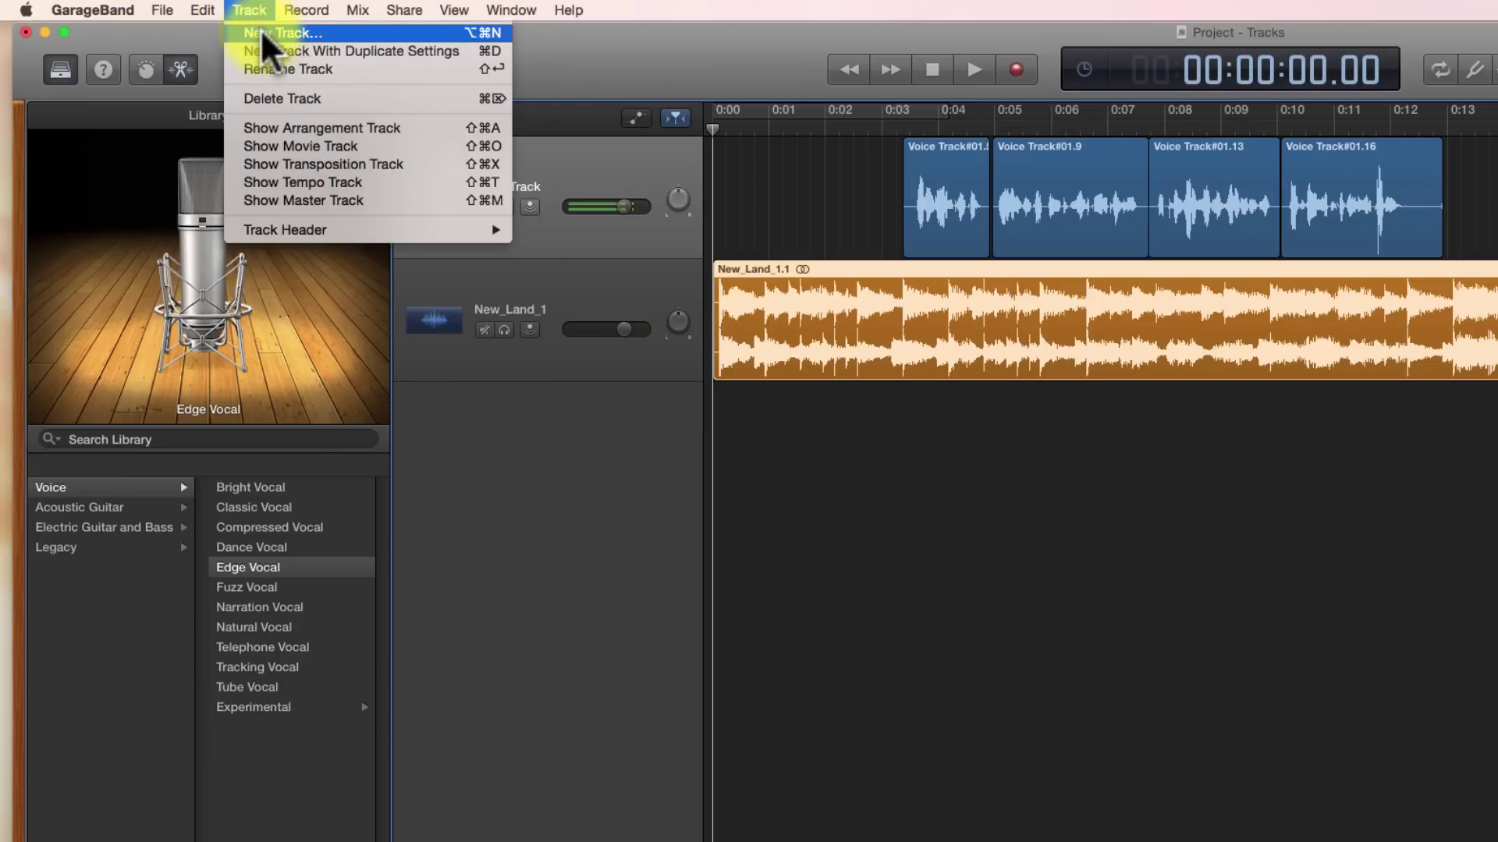
pyautogui.click(263, 35)
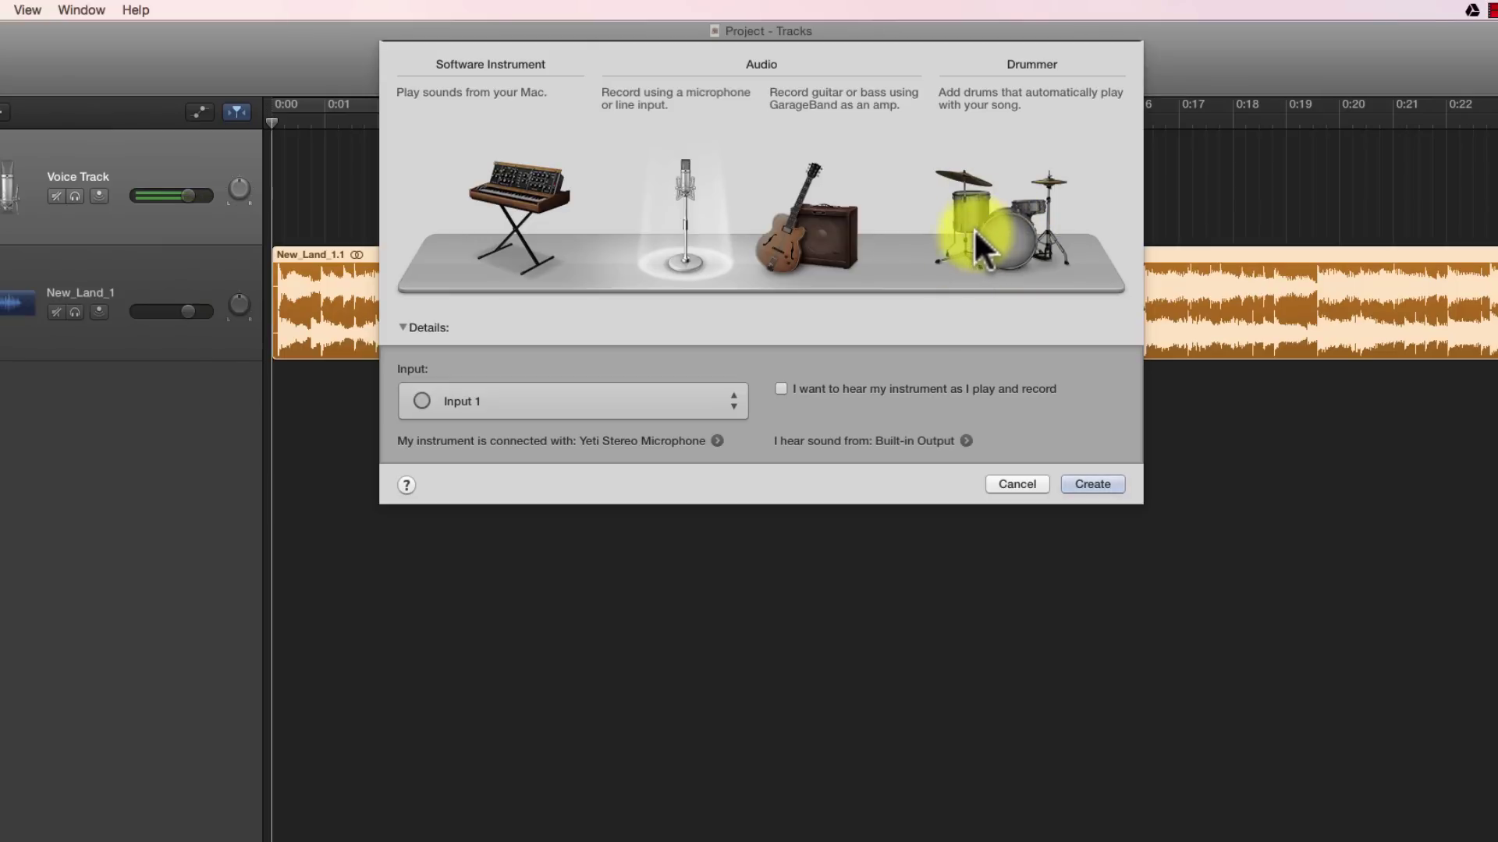
pyautogui.click(518, 200)
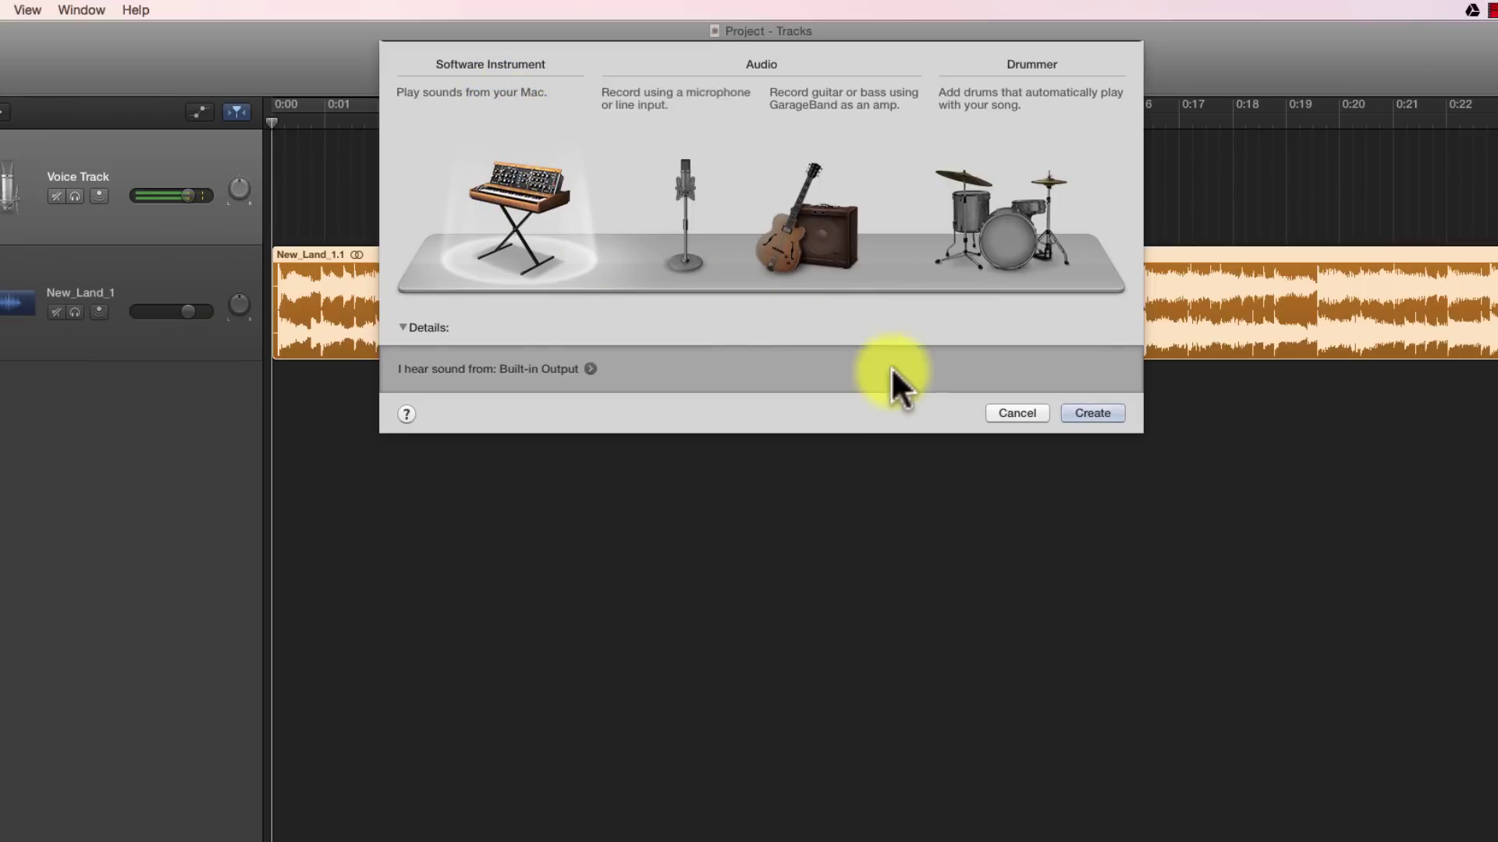
pyautogui.click(1088, 412)
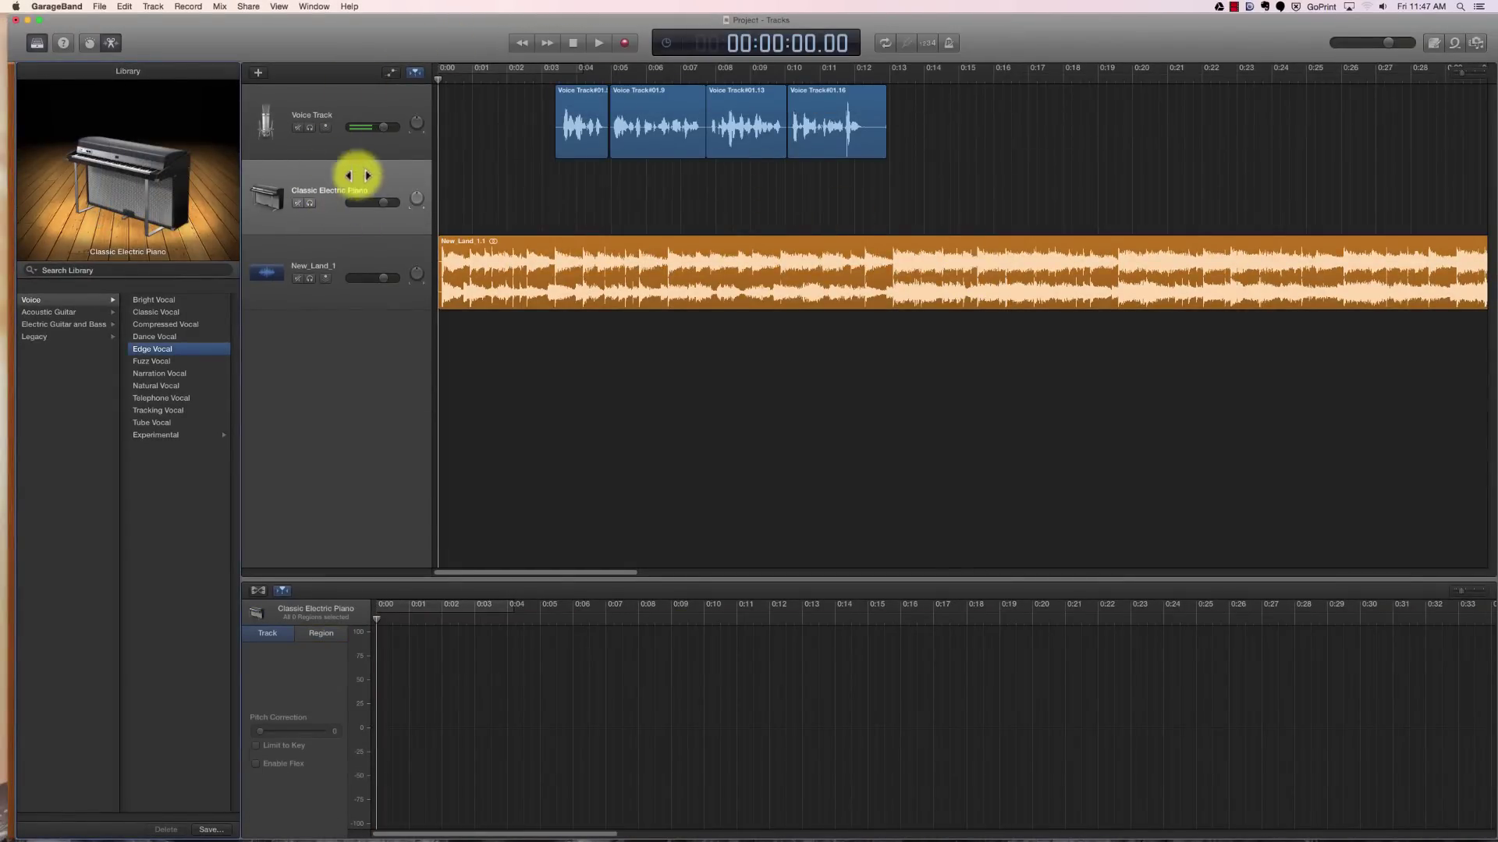
# Drag the Classic Electric Piano track below New_Land_1 and switch its sound to Piano > Steinway Grand Piano
pyautogui.click(337, 187)
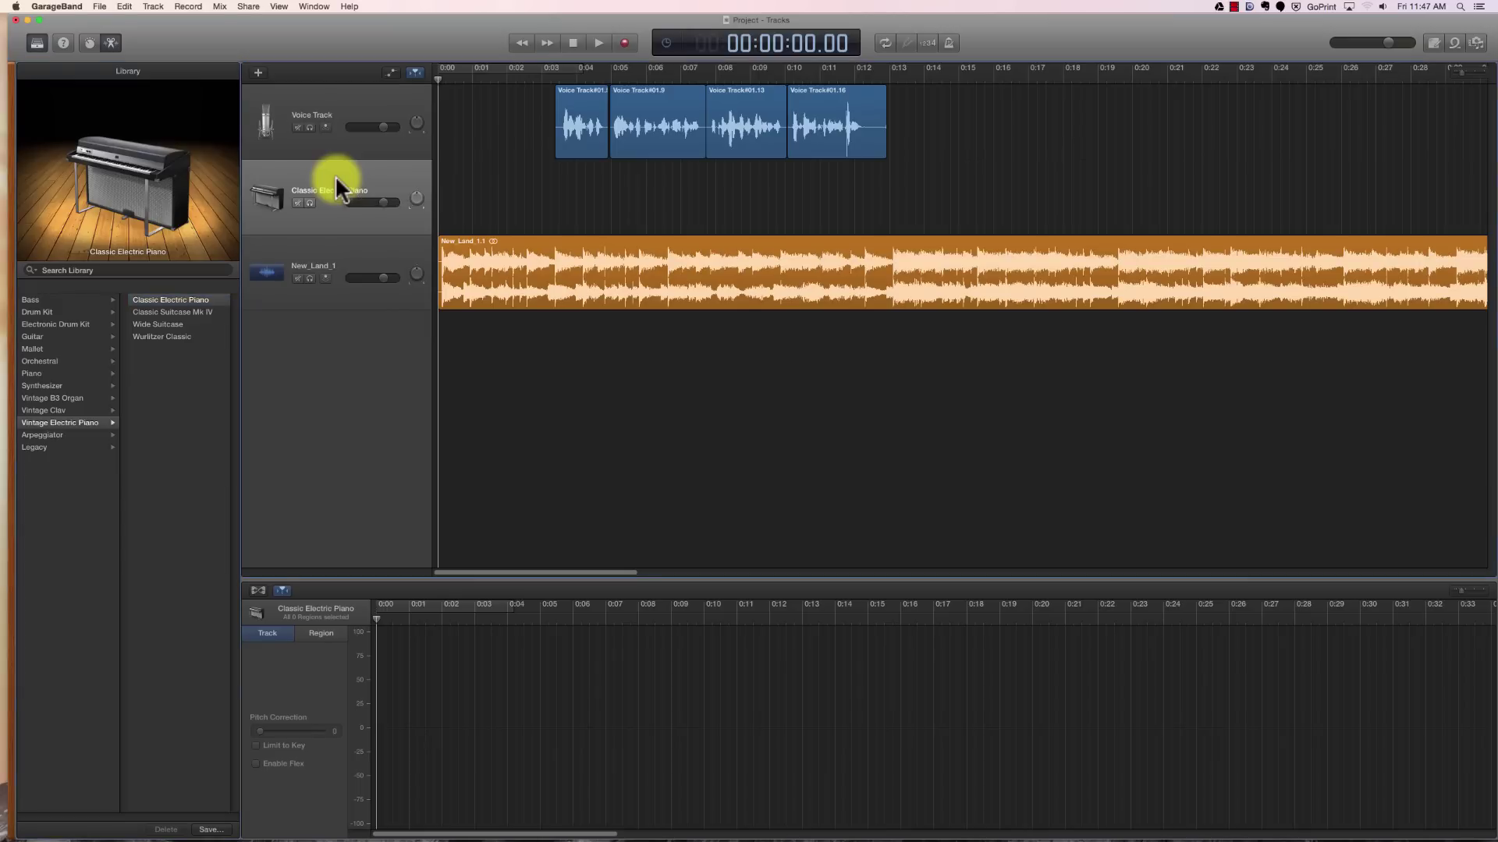
pyautogui.moveTo(336, 181); pyautogui.dragTo(335, 312)
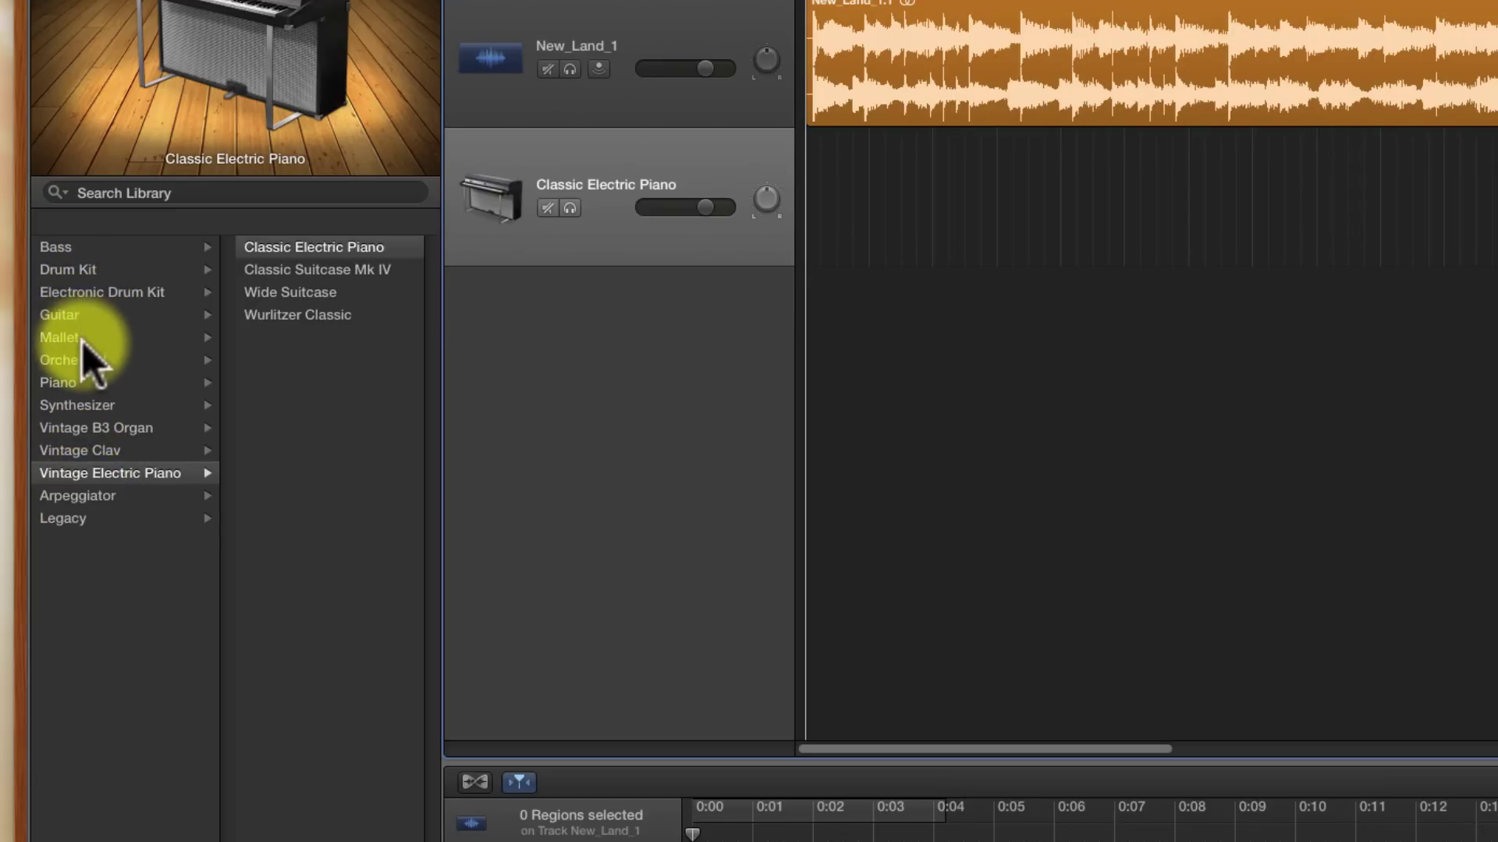
pyautogui.click(67, 383)
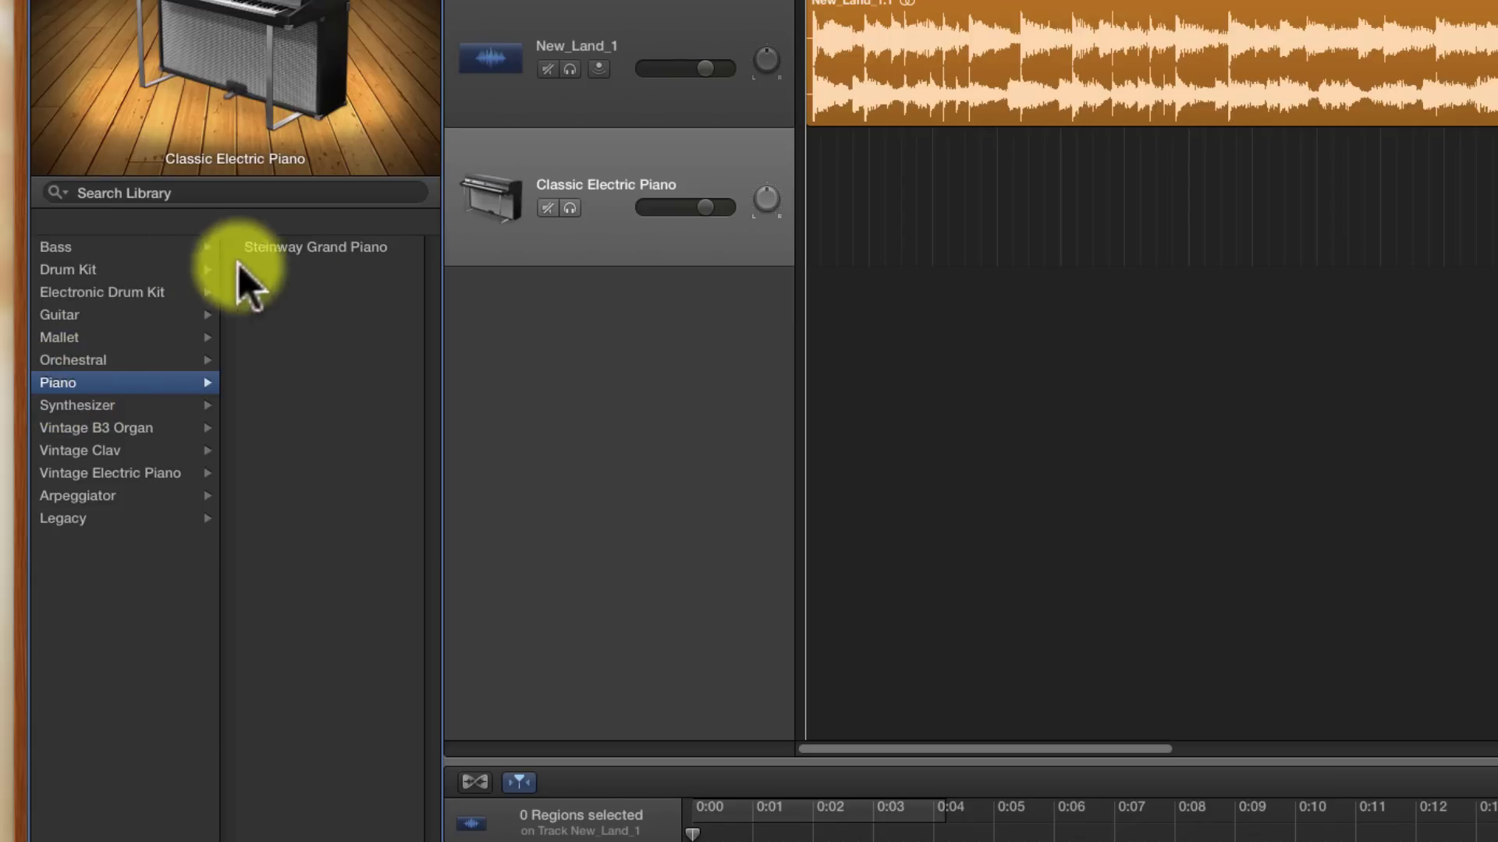
pyautogui.click(320, 251)
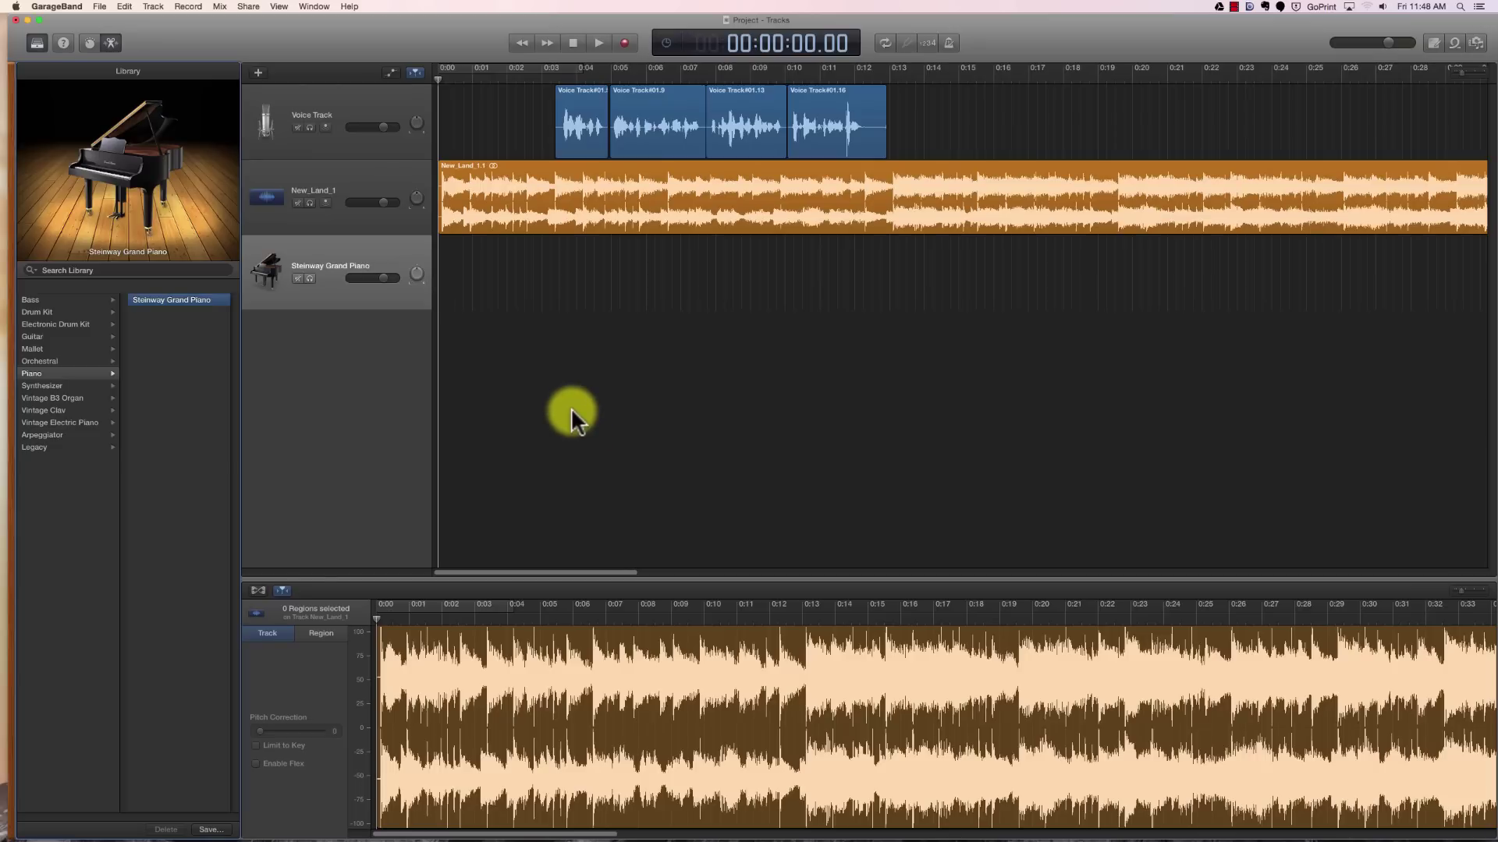
# Show the Musical Typing keyboard from the Window menu and reposition it higher on screen
pyautogui.click(313, 8)
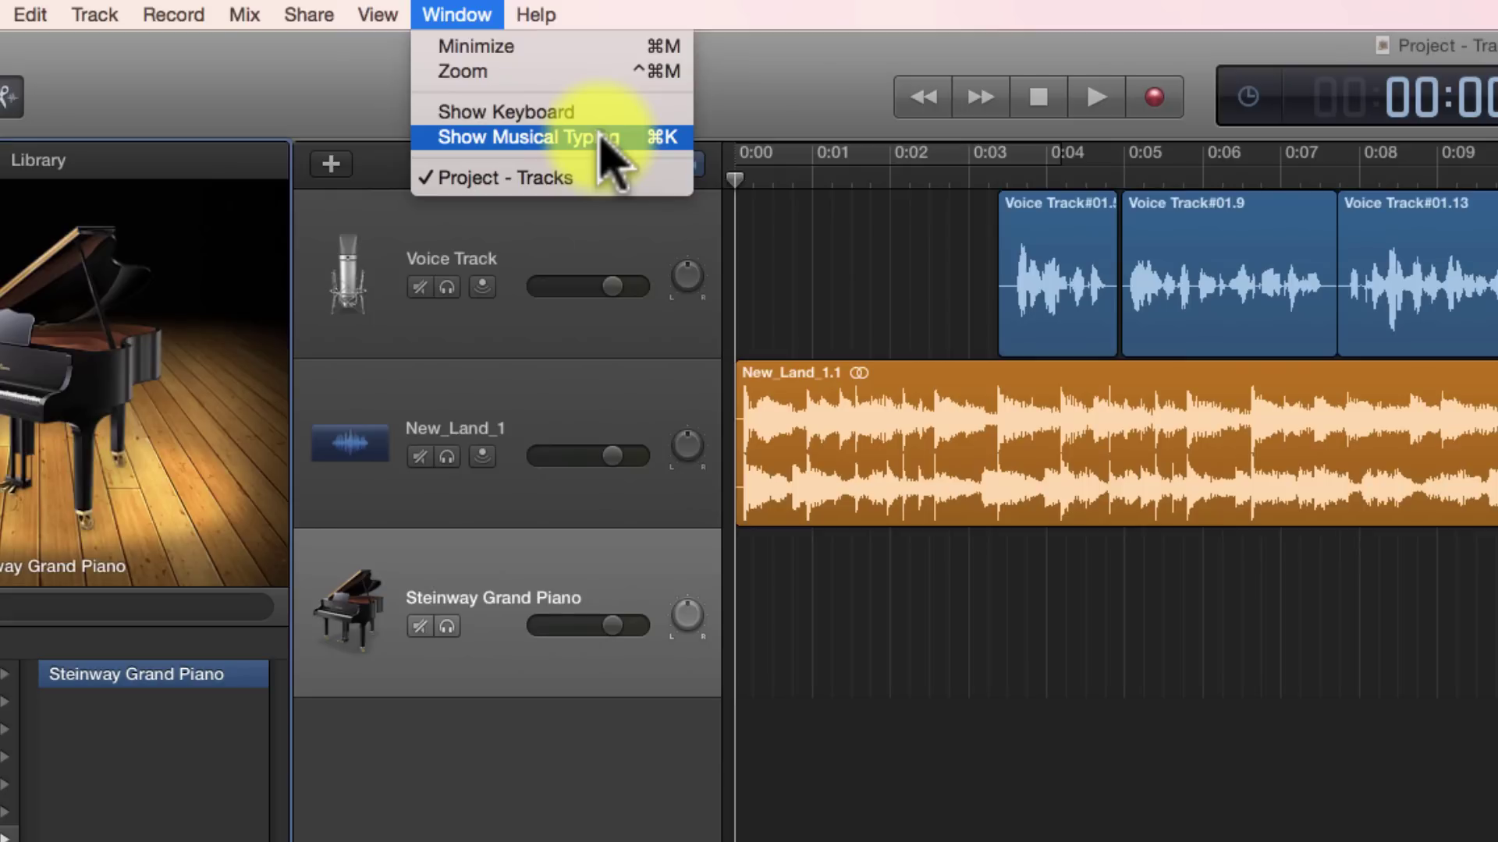
pyautogui.click(604, 140)
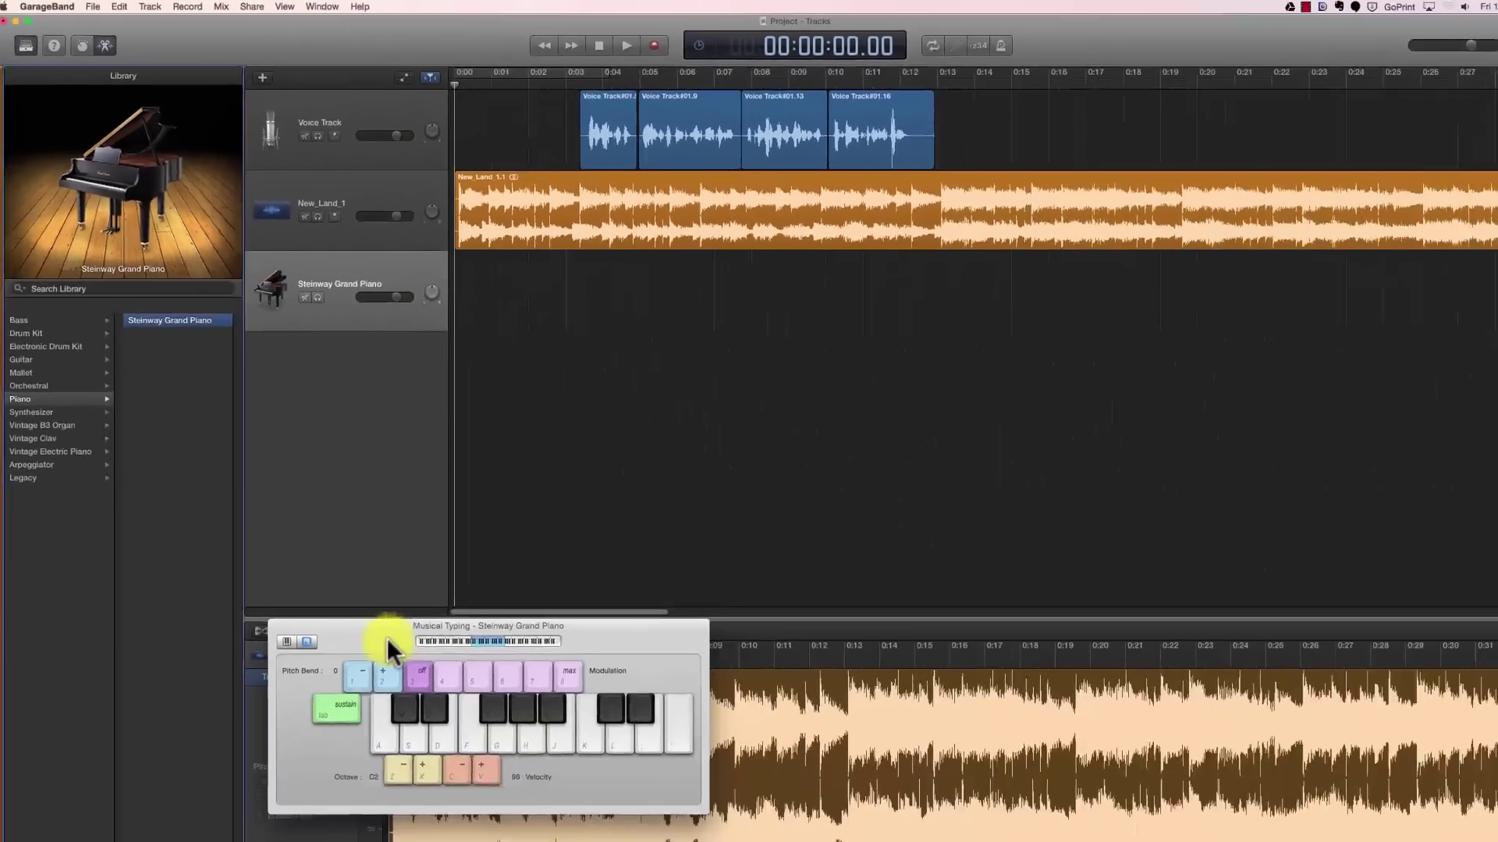
pyautogui.moveTo(384, 634); pyautogui.dragTo(427, 335)
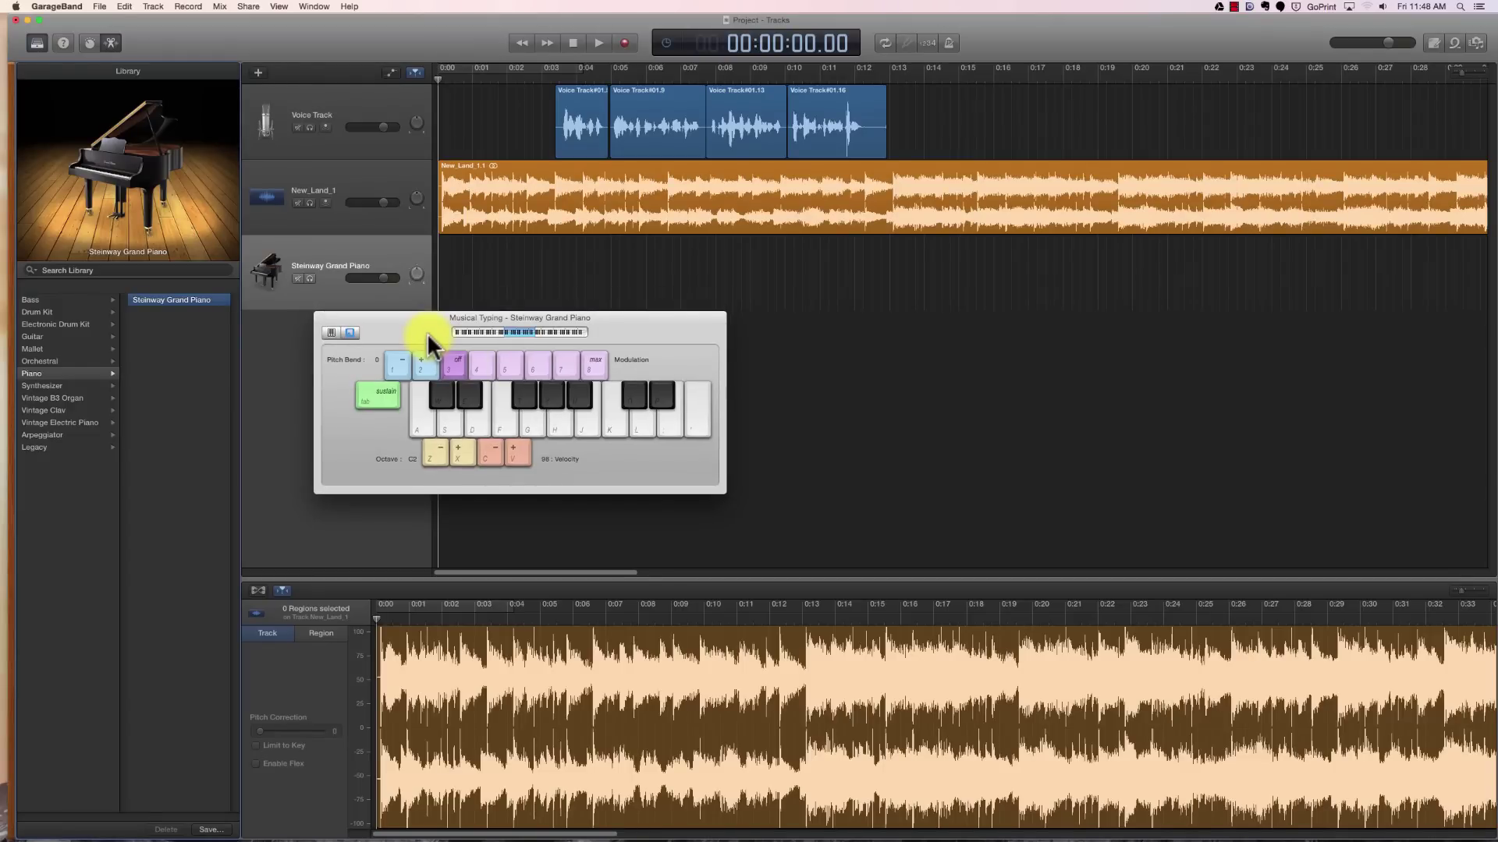
pyautogui.moveTo(422, 341); pyautogui.dragTo(439, 343)
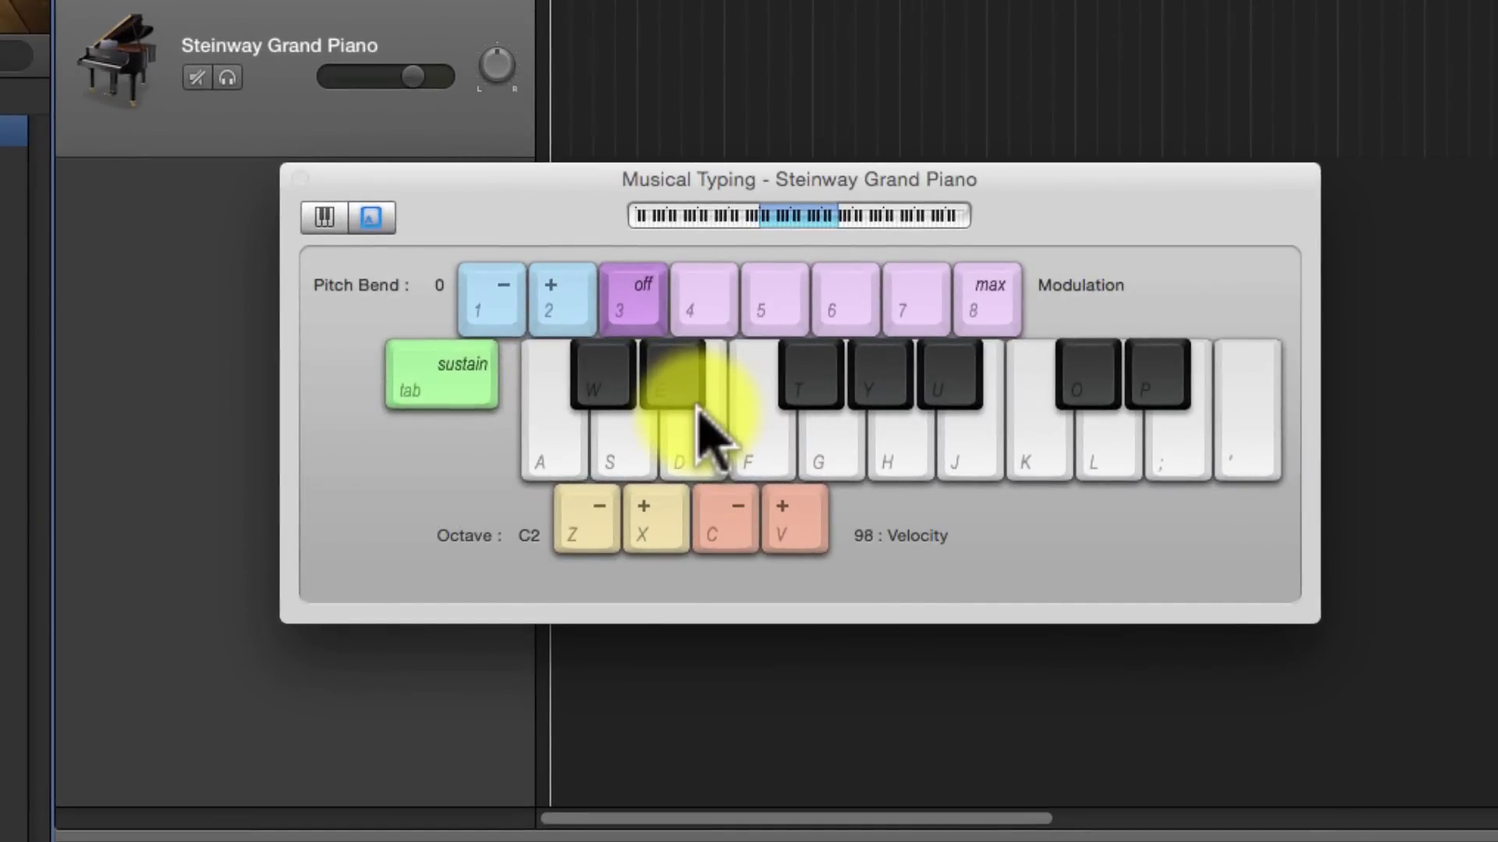
# Play a short test melody on the piano with the W, E, D, F, G and H keys
pyautogui.press('w')
pyautogui.press('w')
pyautogui.press('e')
pyautogui.press('e')
pyautogui.press('d')
pyautogui.press('d')
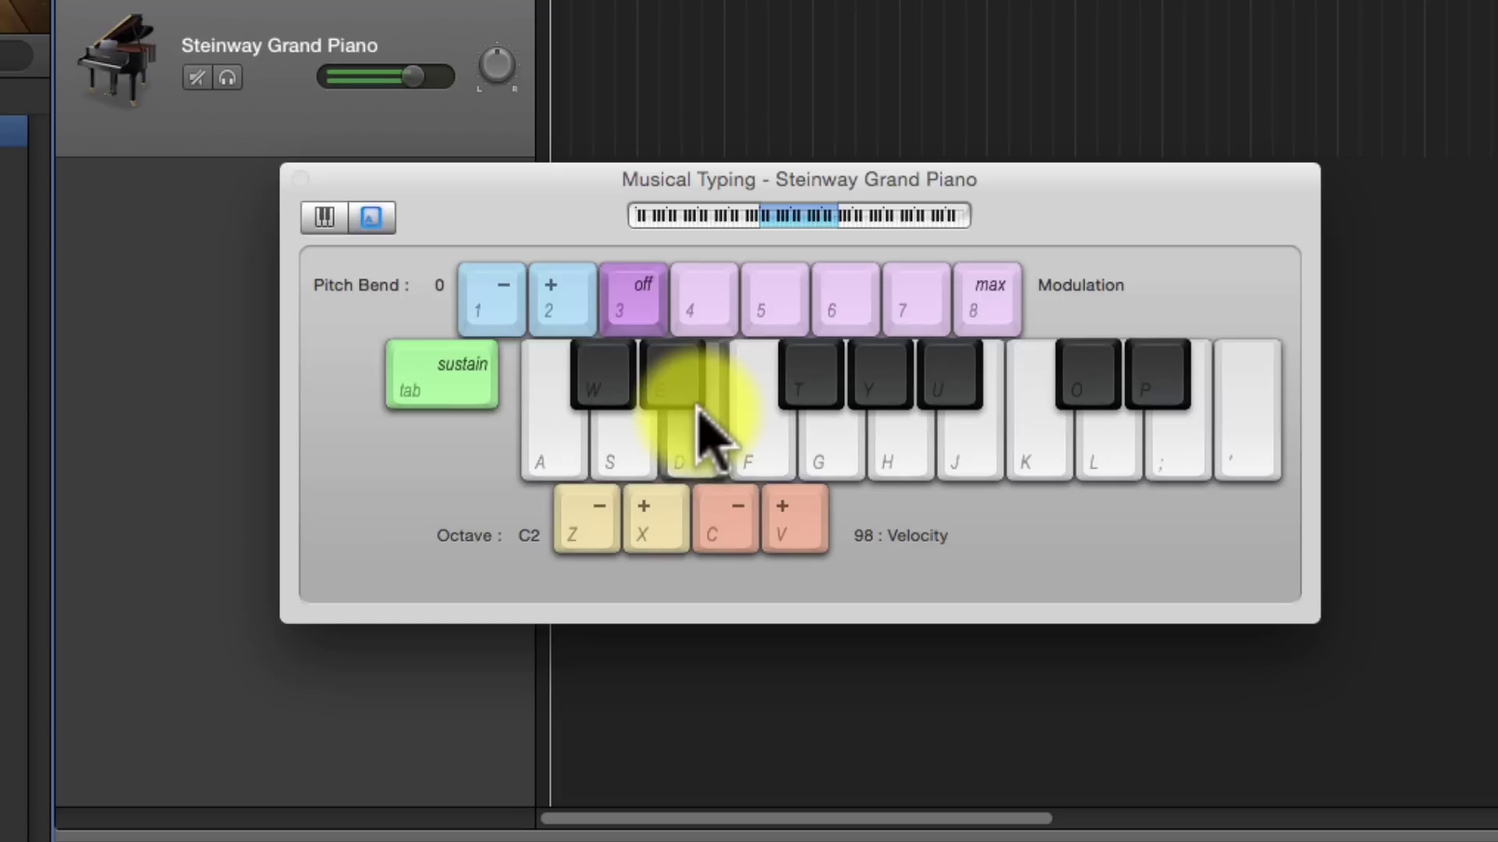
pyautogui.press('f')
pyautogui.press('g')
pyautogui.press('h')
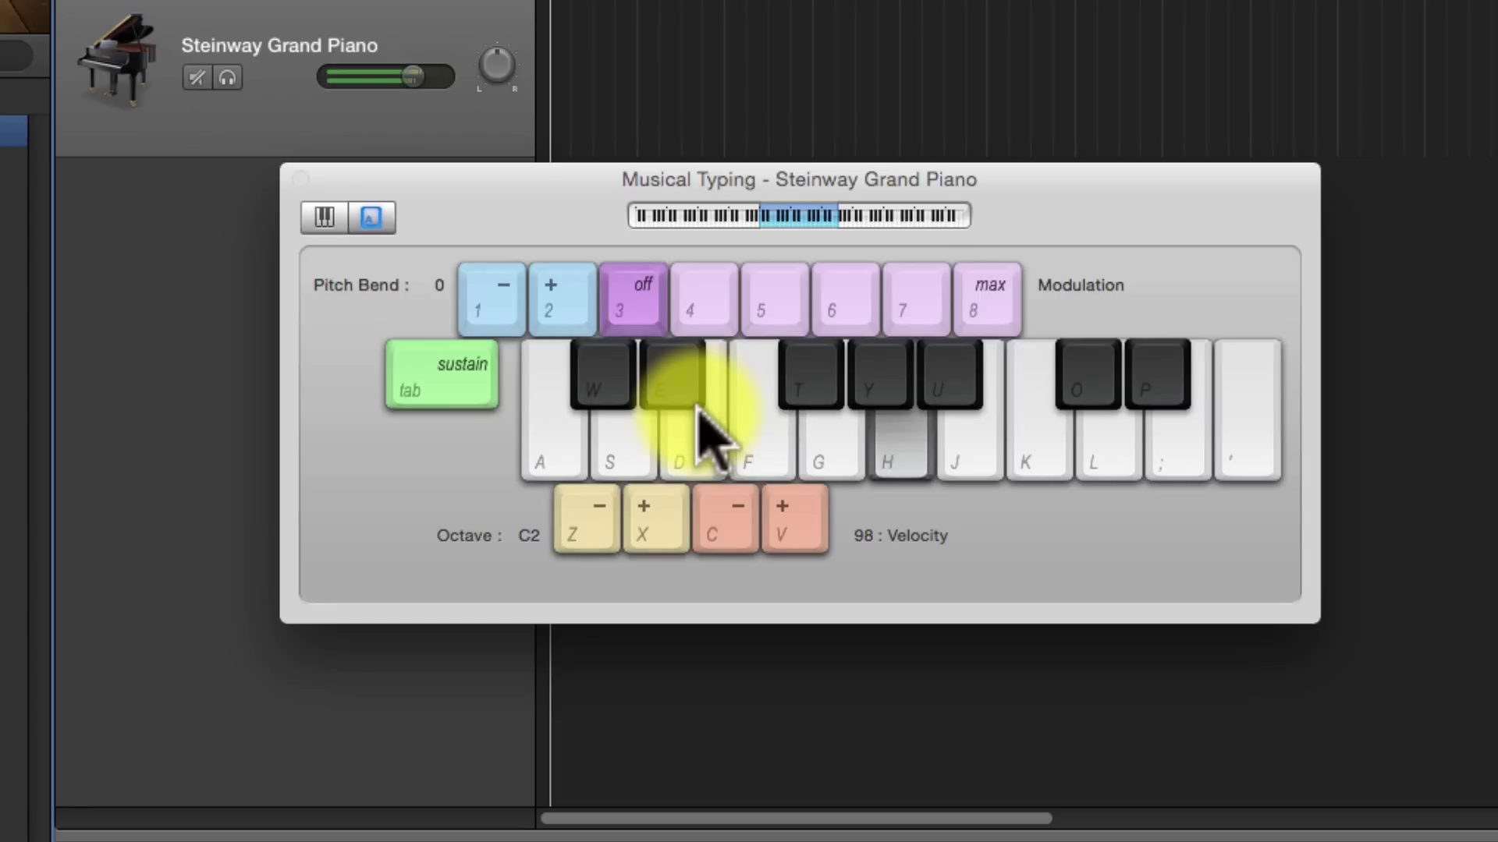
pyautogui.press('g')
pyautogui.press('f')
pyautogui.press('g')
pyautogui.press('h')
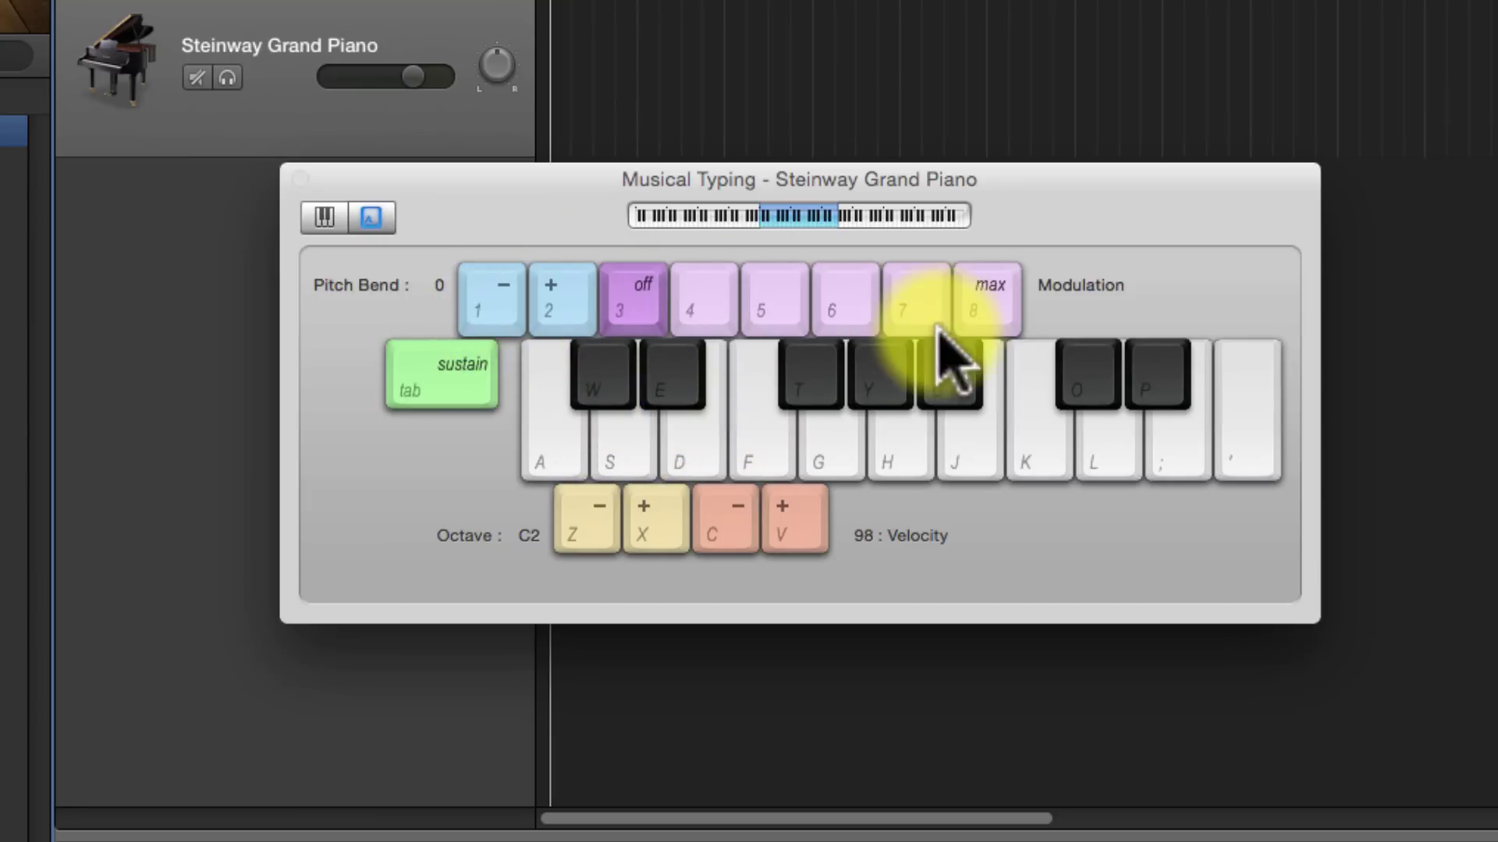
# Shift the Musical Typing octave range up and down between C1 and C4, ending at C2
pyautogui.click(656, 540)
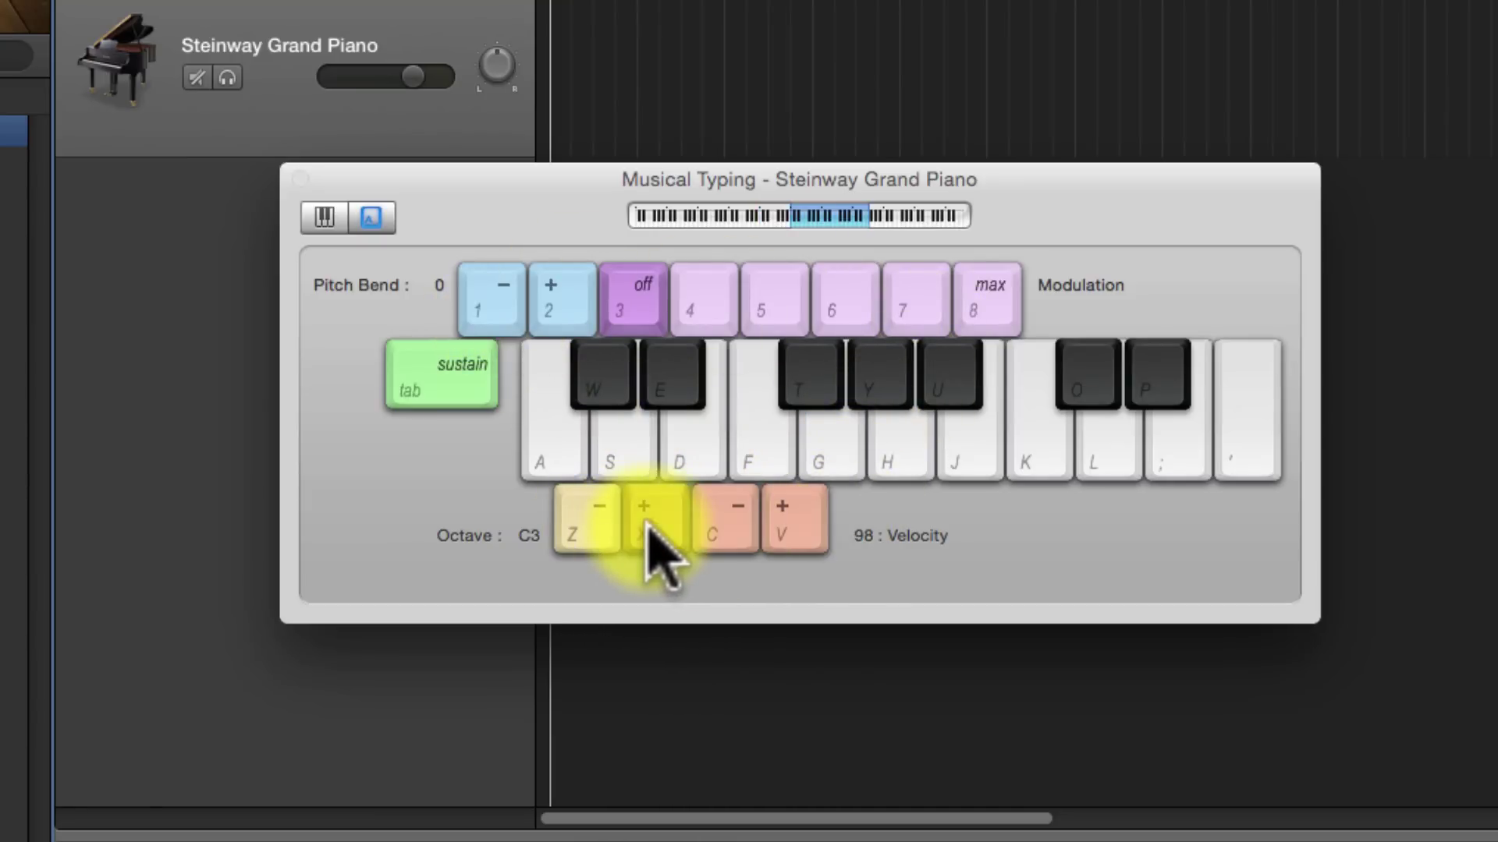
pyautogui.click(658, 543)
pyautogui.click(597, 521)
pyautogui.click(595, 519)
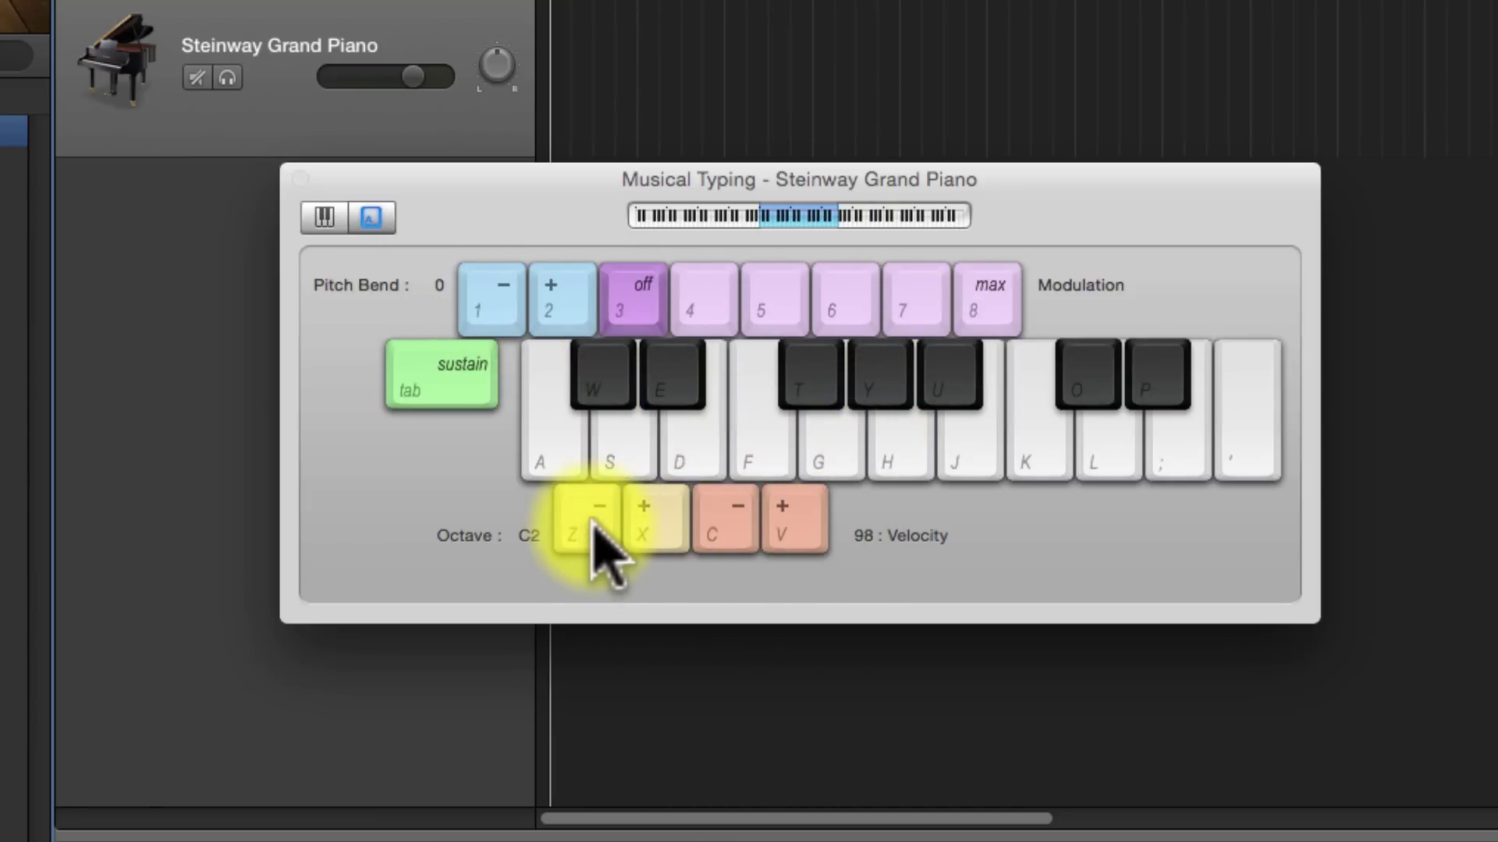
pyautogui.click(645, 525)
pyautogui.click(628, 527)
pyautogui.click(601, 521)
pyautogui.click(603, 521)
pyautogui.click(602, 521)
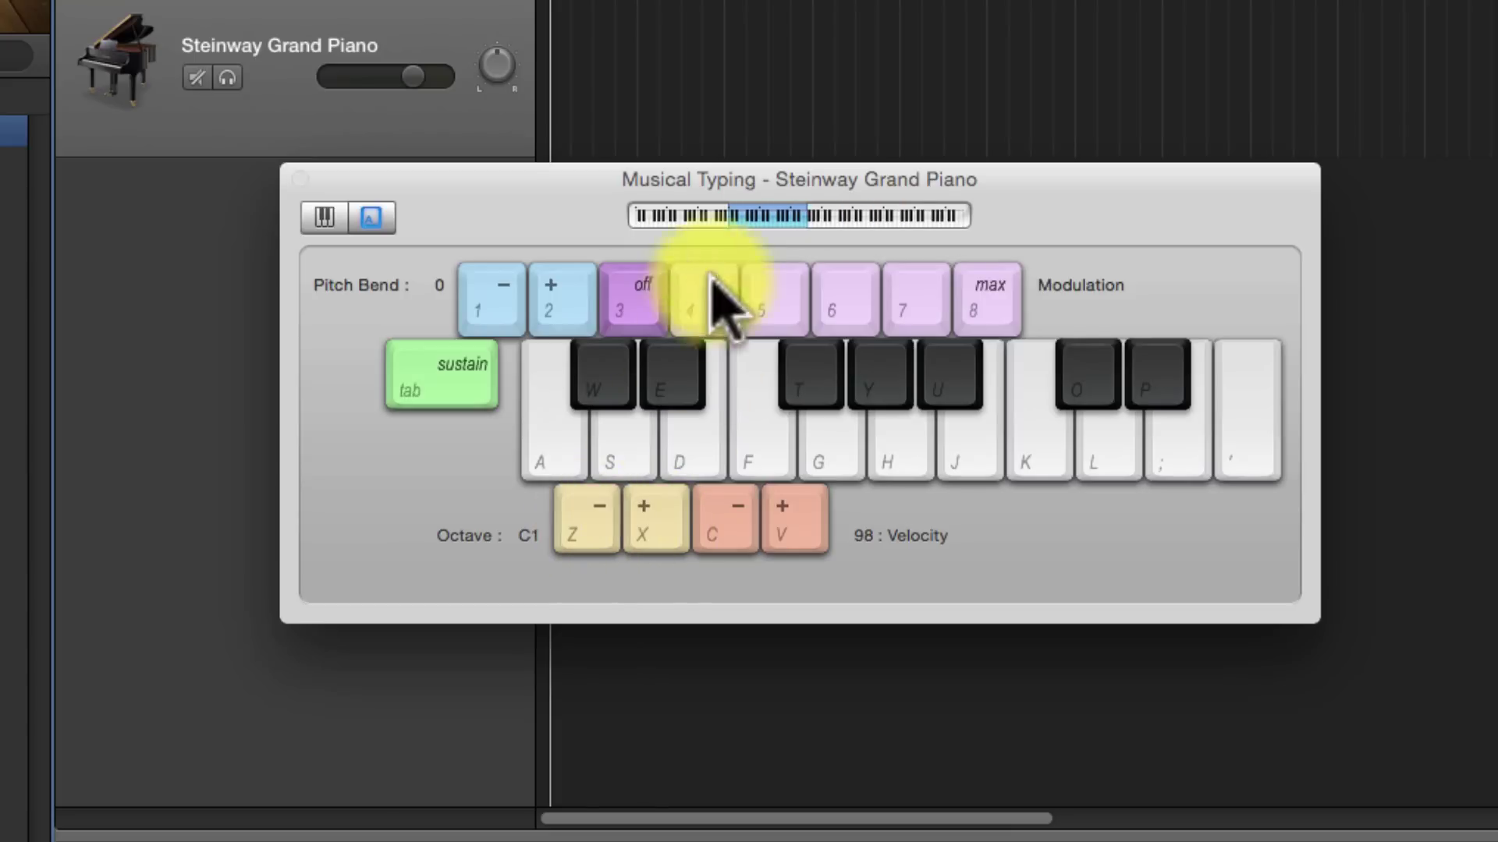
pyautogui.moveTo(759, 219); pyautogui.dragTo(827, 214)
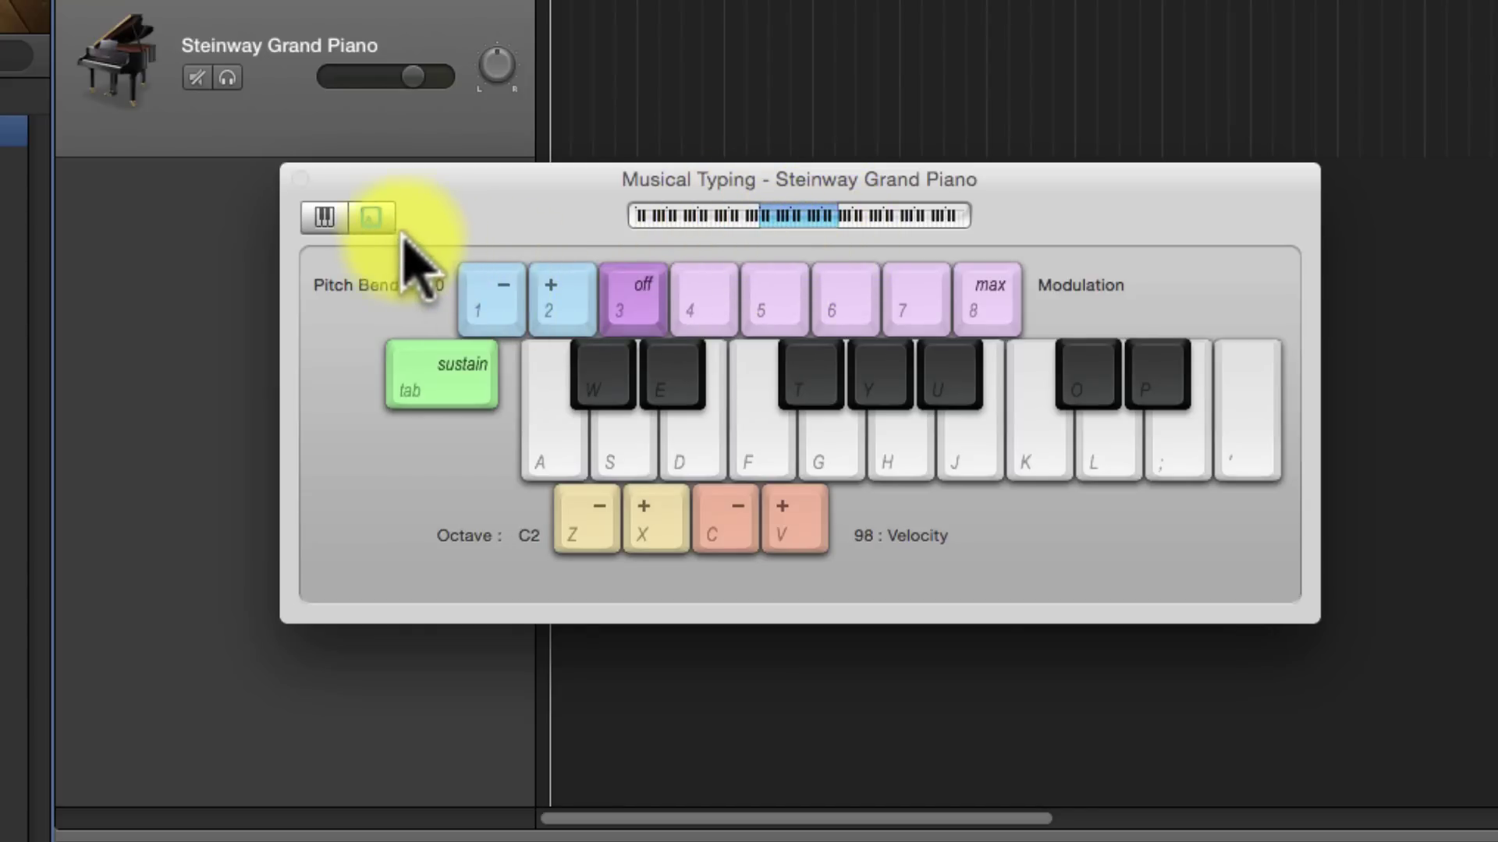
# Switch to the on-screen piano keyboard, lower its range an octave, and play notes across it
pyautogui.click(323, 218)
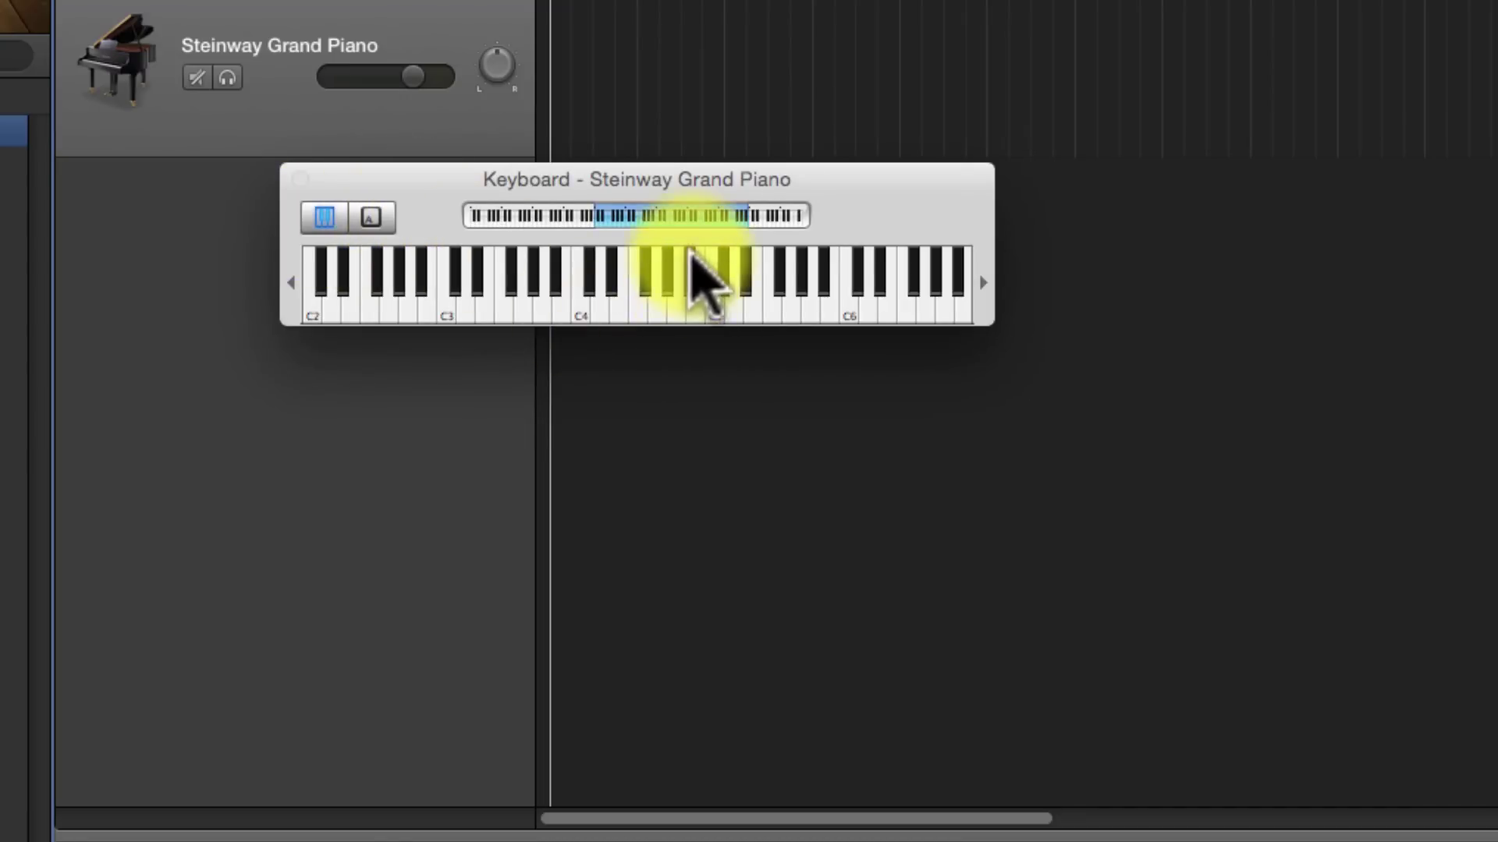
pyautogui.moveTo(662, 212)
pyautogui.mouseDown()
pyautogui.moveTo(559, 209)
pyautogui.moveTo(745, 218)
pyautogui.moveTo(625, 221)
pyautogui.moveTo(686, 216)
pyautogui.mouseUp()
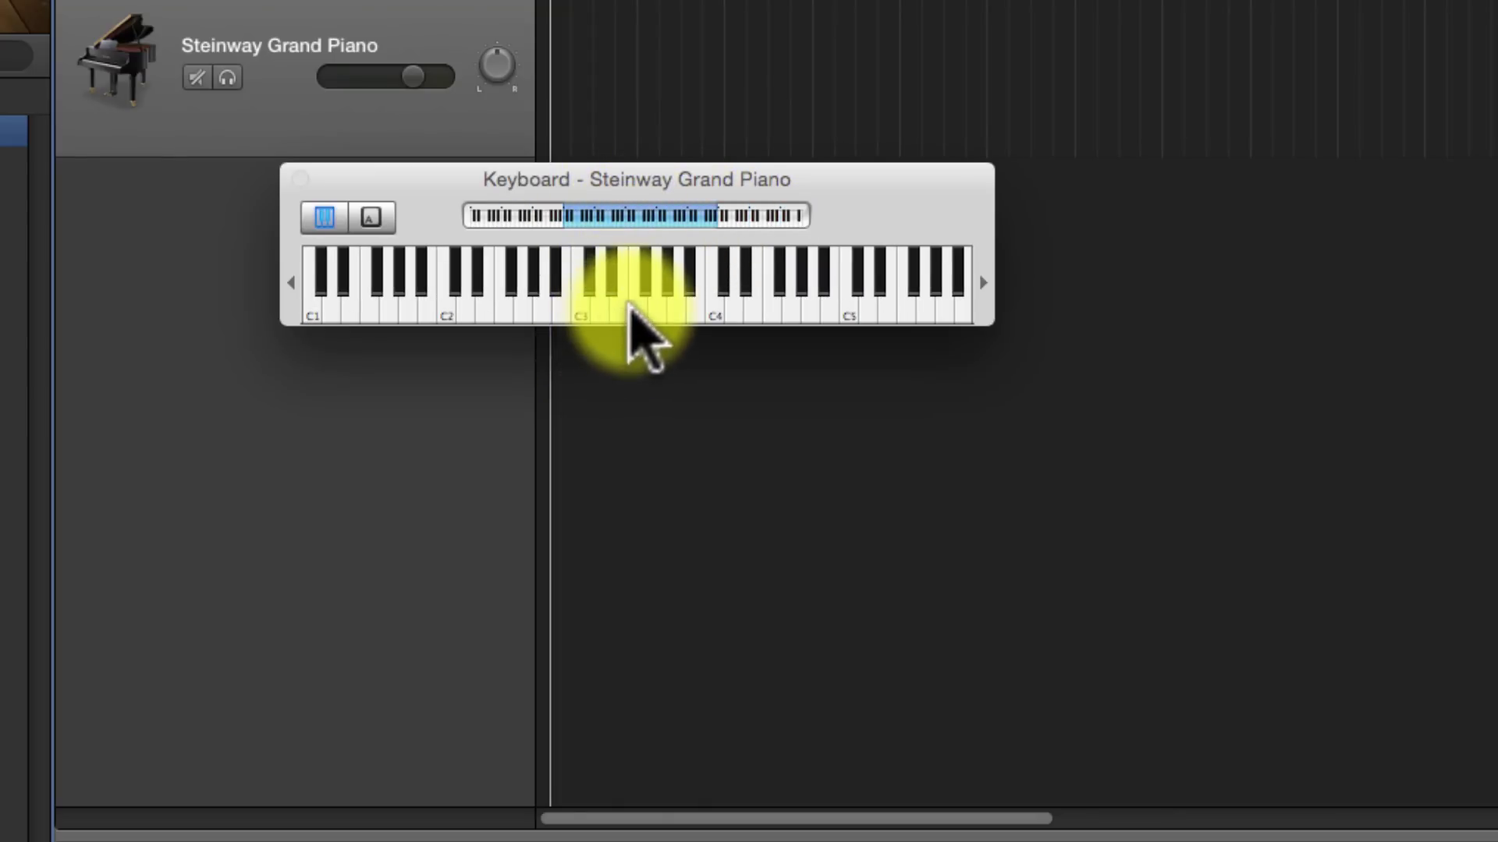
pyautogui.click(629, 308)
pyautogui.click(620, 308)
pyautogui.click(586, 307)
pyautogui.click(539, 306)
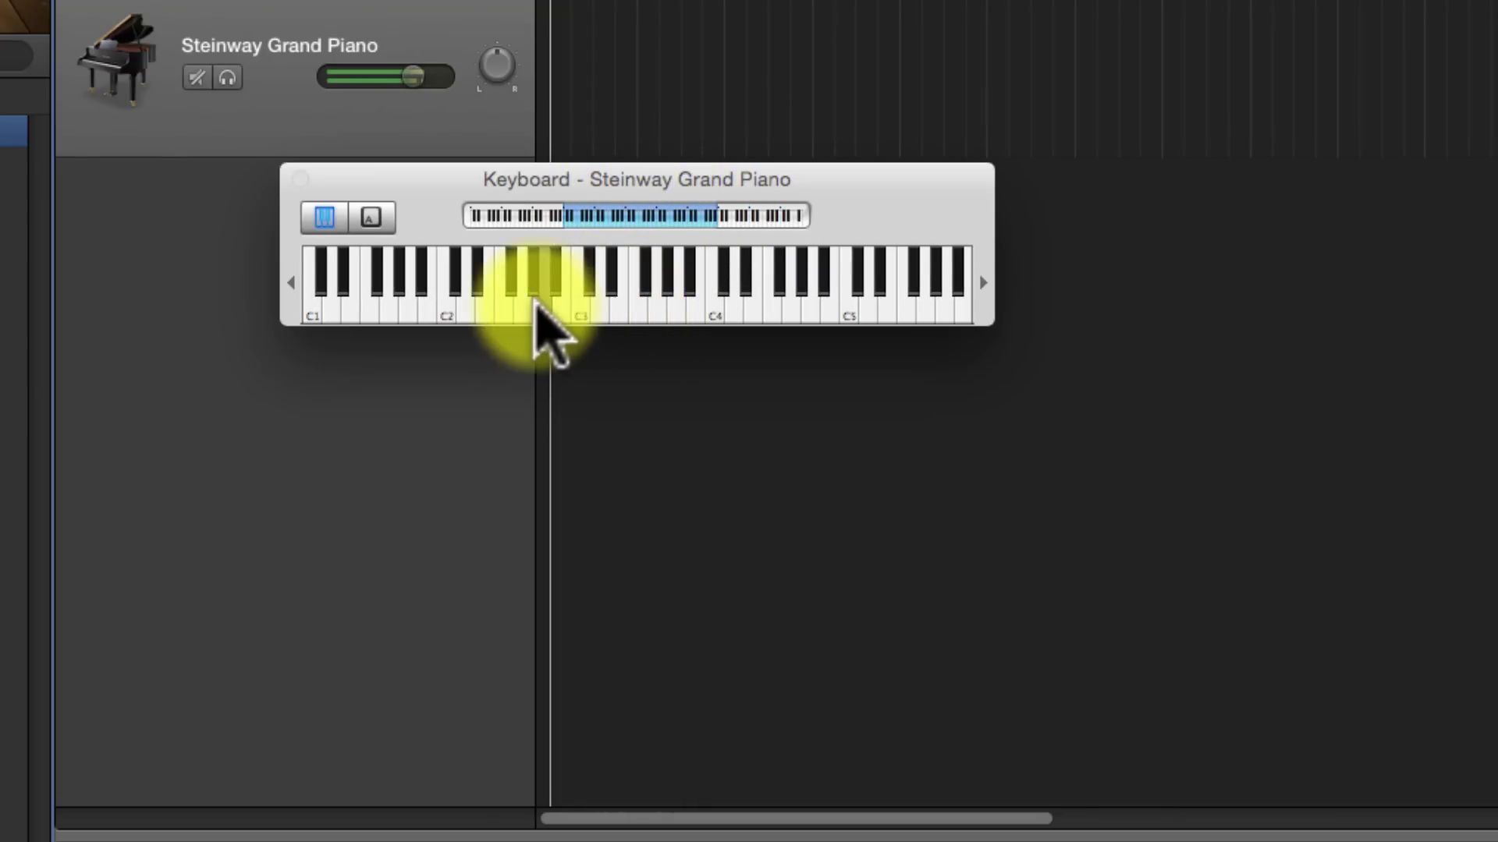
pyautogui.click(444, 312)
pyautogui.click(695, 312)
pyautogui.click(645, 312)
pyautogui.click(593, 297)
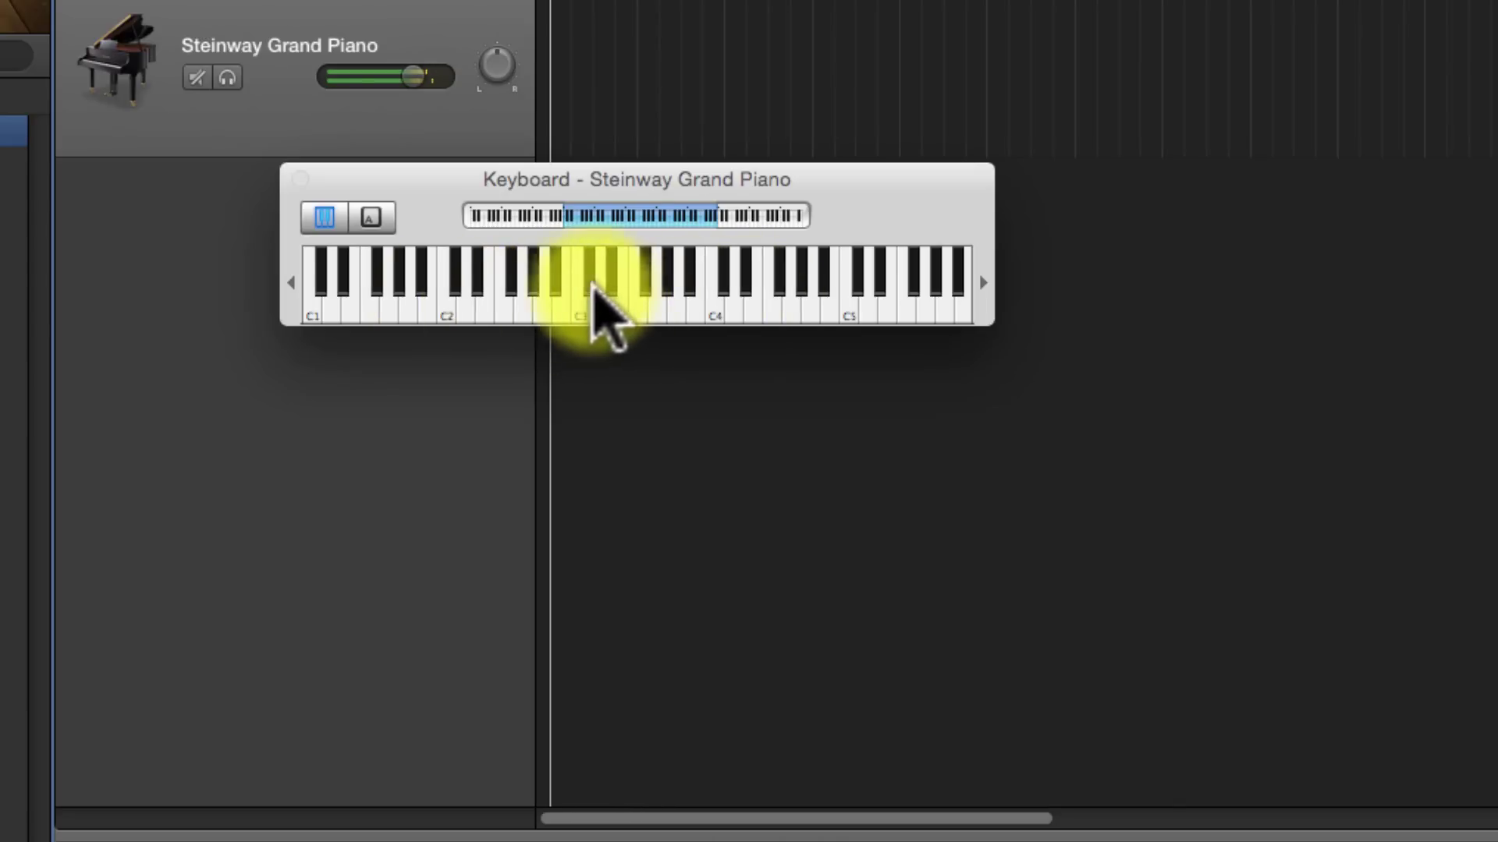
pyautogui.click(602, 294)
pyautogui.click(662, 312)
pyautogui.click(749, 294)
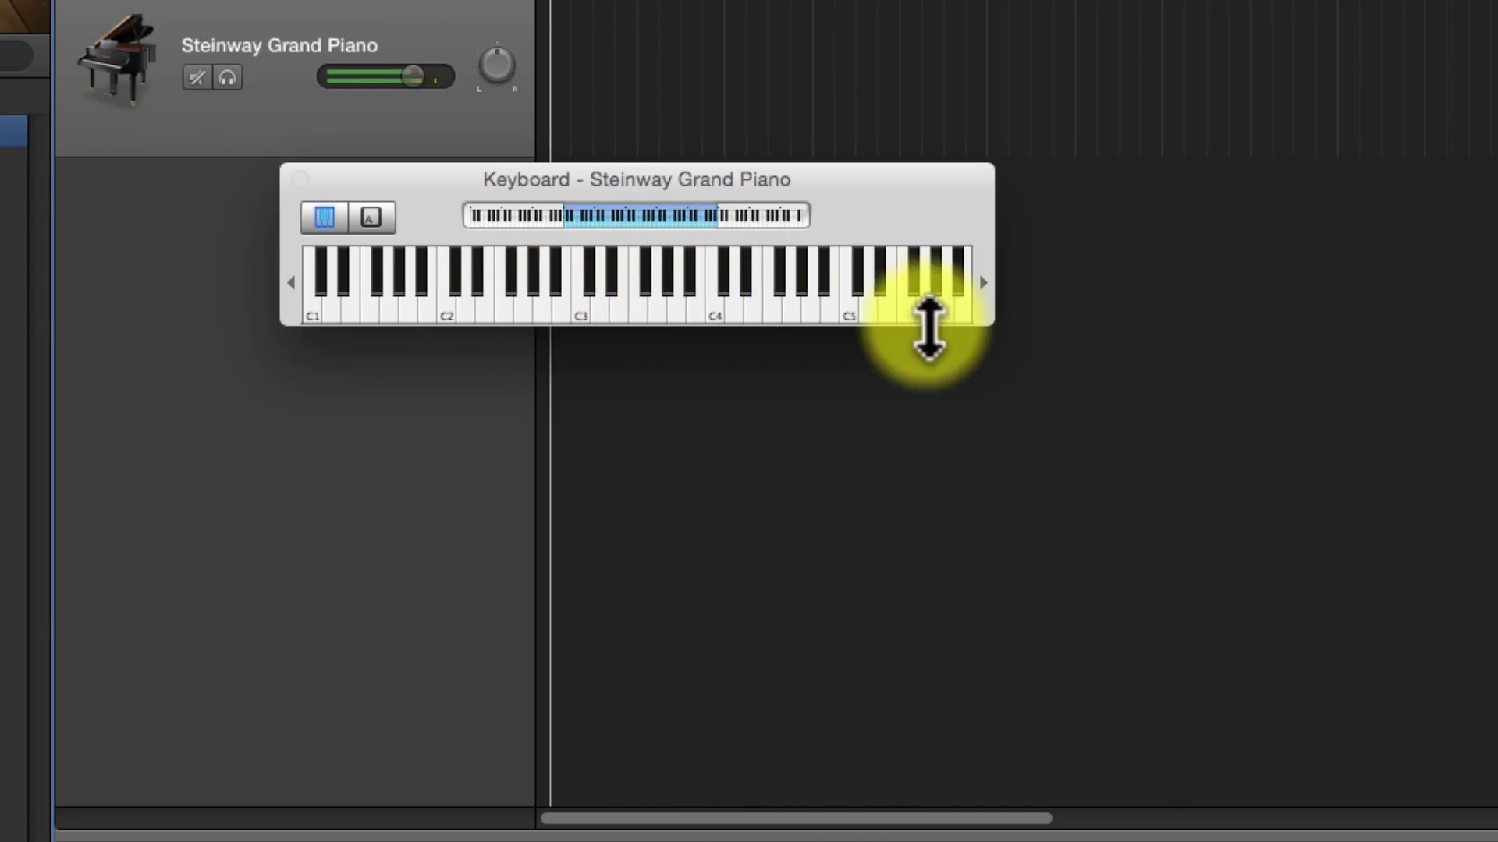
# Shift the on-screen keyboard up one octave to C2–C6 and play notes there
pyautogui.click(981, 283)
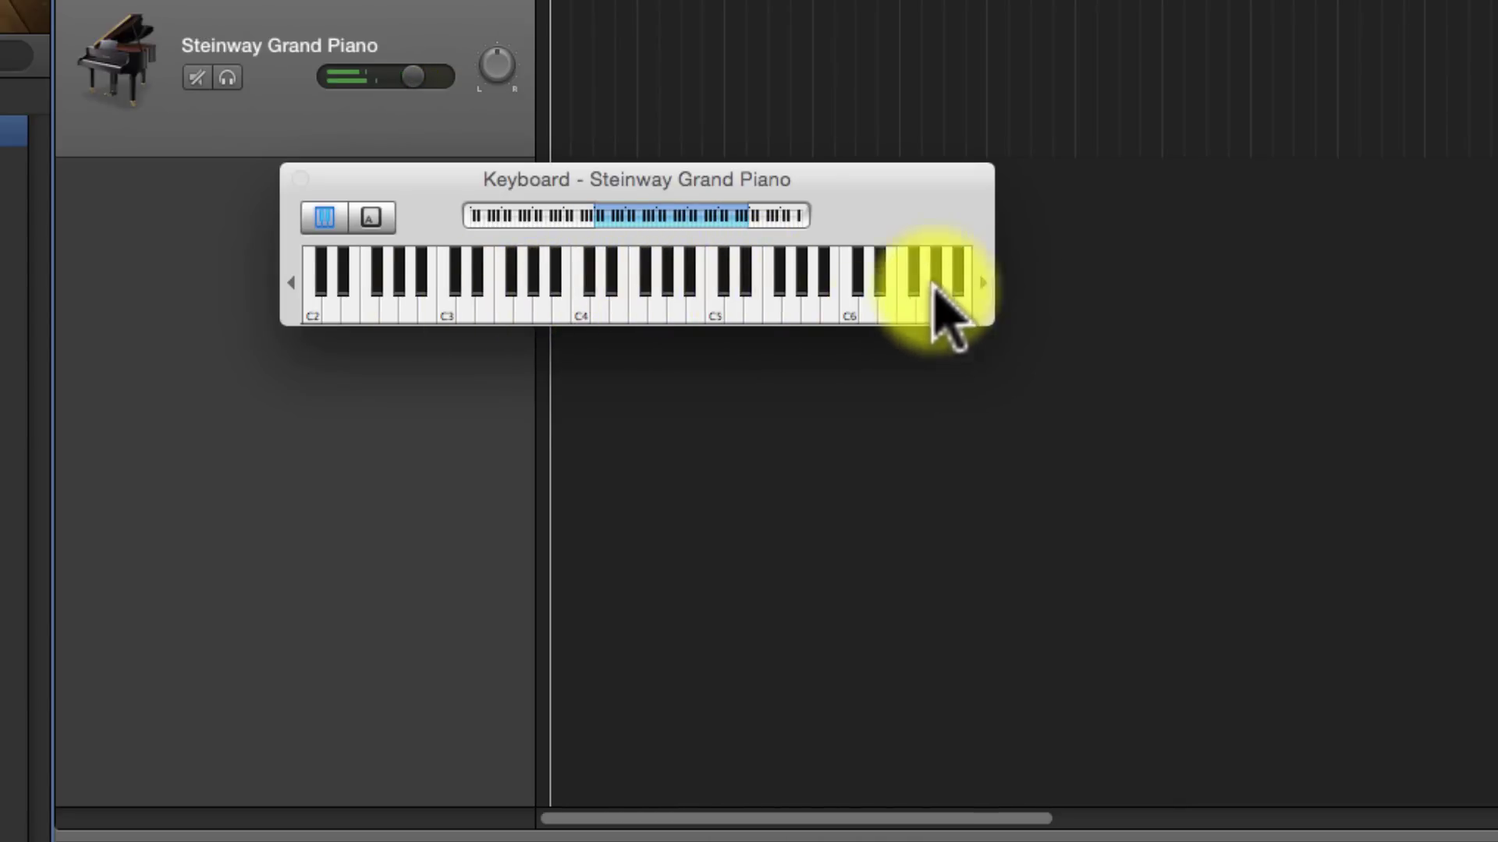
pyautogui.click(671, 312)
pyautogui.click(546, 312)
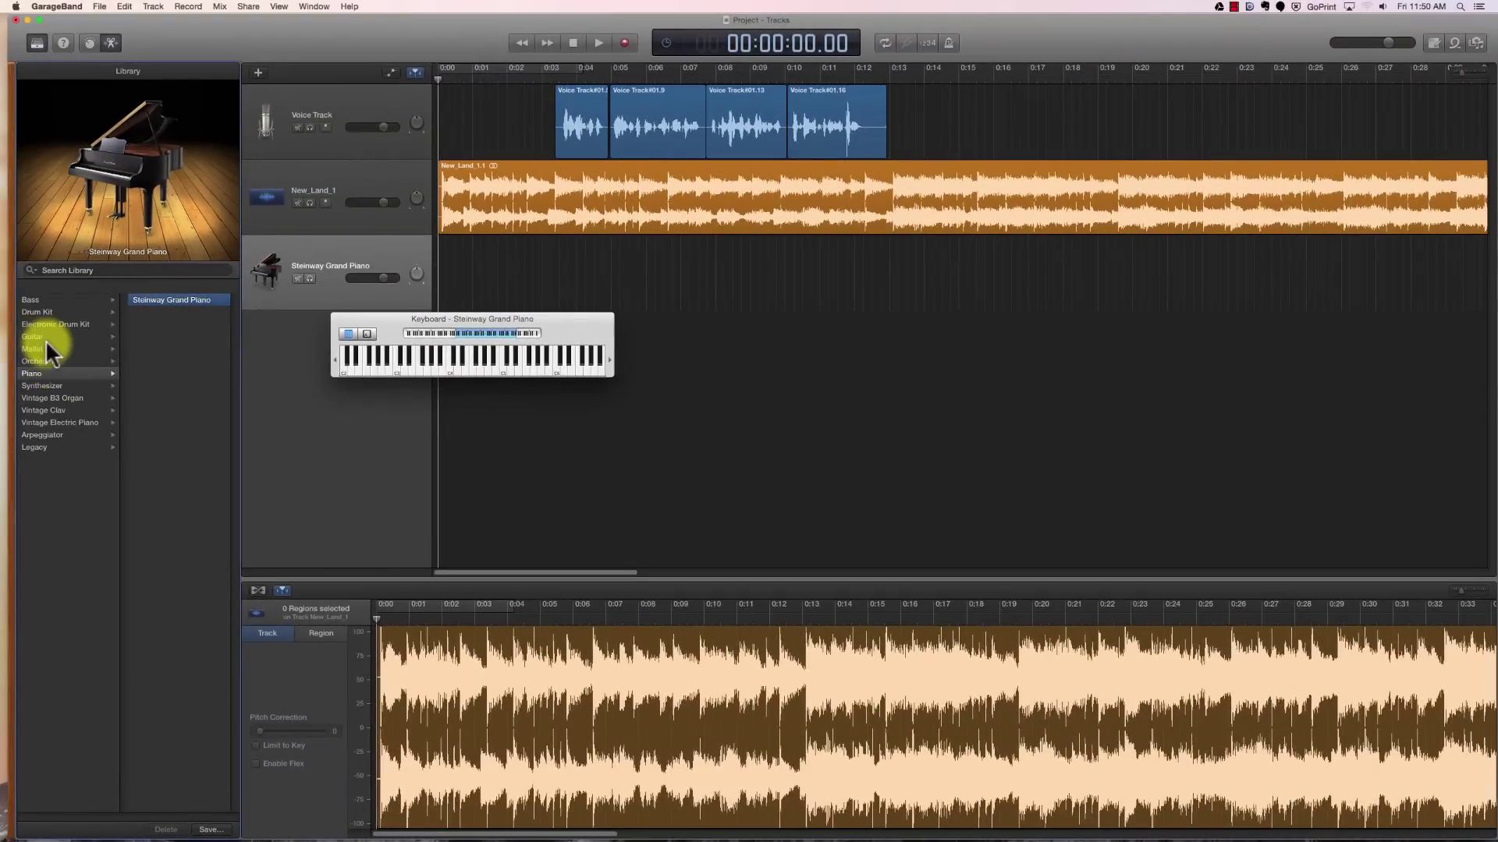
# Compare the Guitar sounds Hard Rock and Classical Acoustic Guitar, settling on Hard Rock
pyautogui.click(44, 335)
pyautogui.click(159, 336)
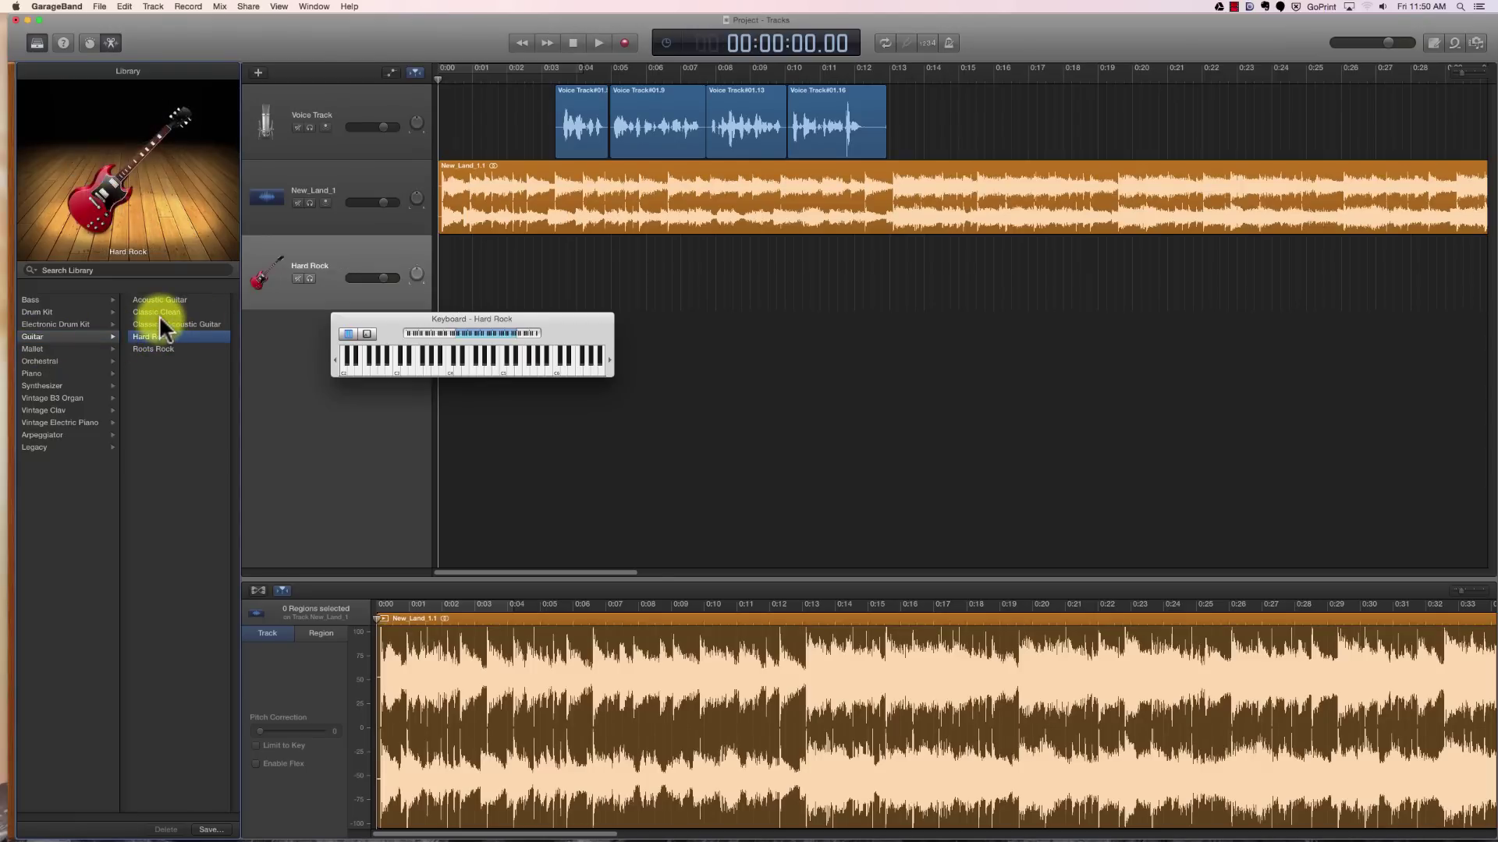
pyautogui.click(161, 324)
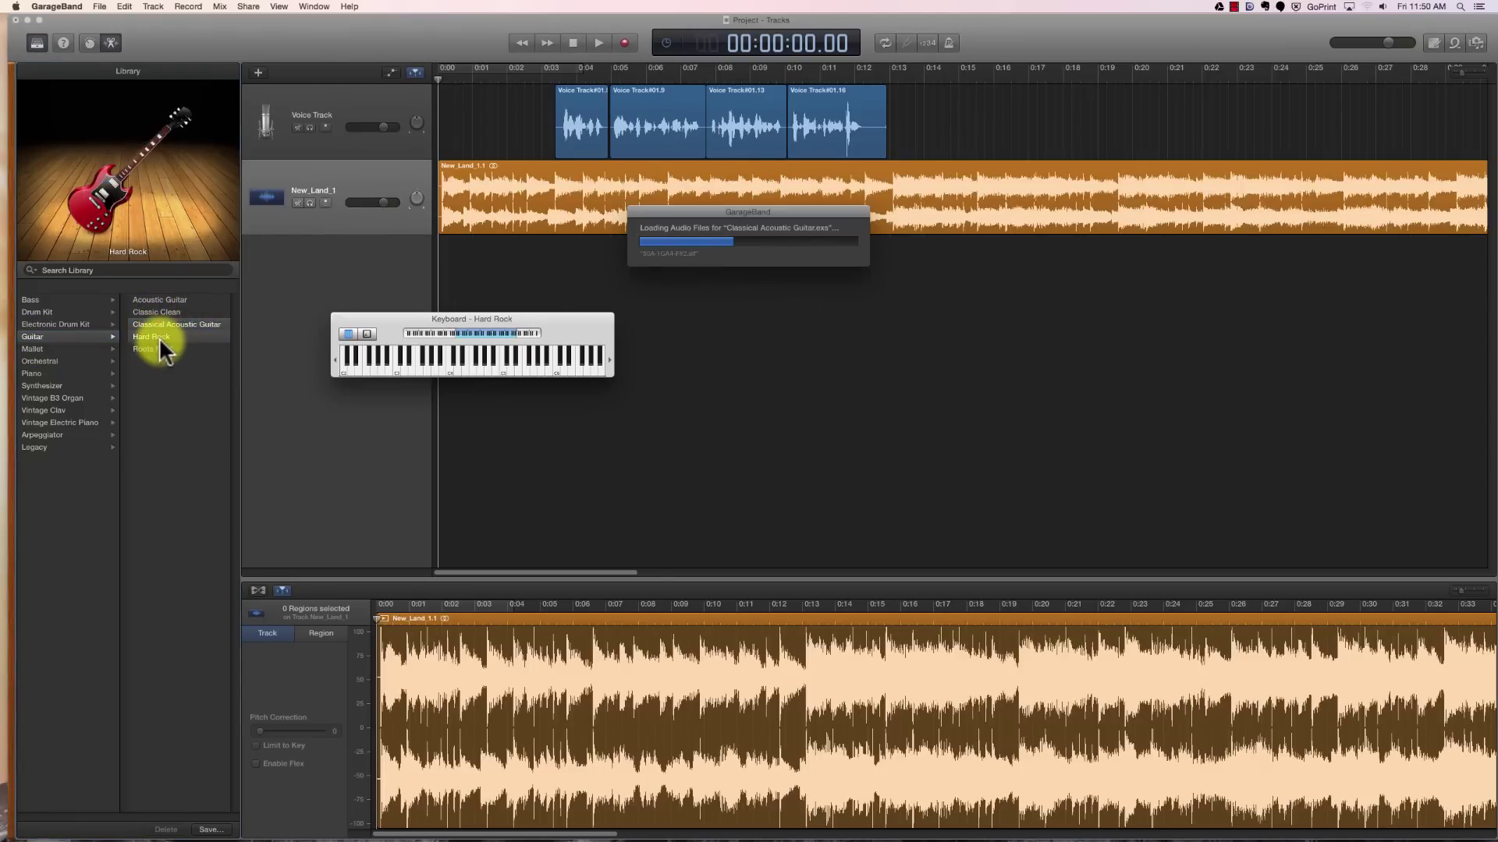
pyautogui.click(162, 337)
# Play a few notes on the on-screen keyboard to audition the Hard Rock sound
pyautogui.click(387, 361)
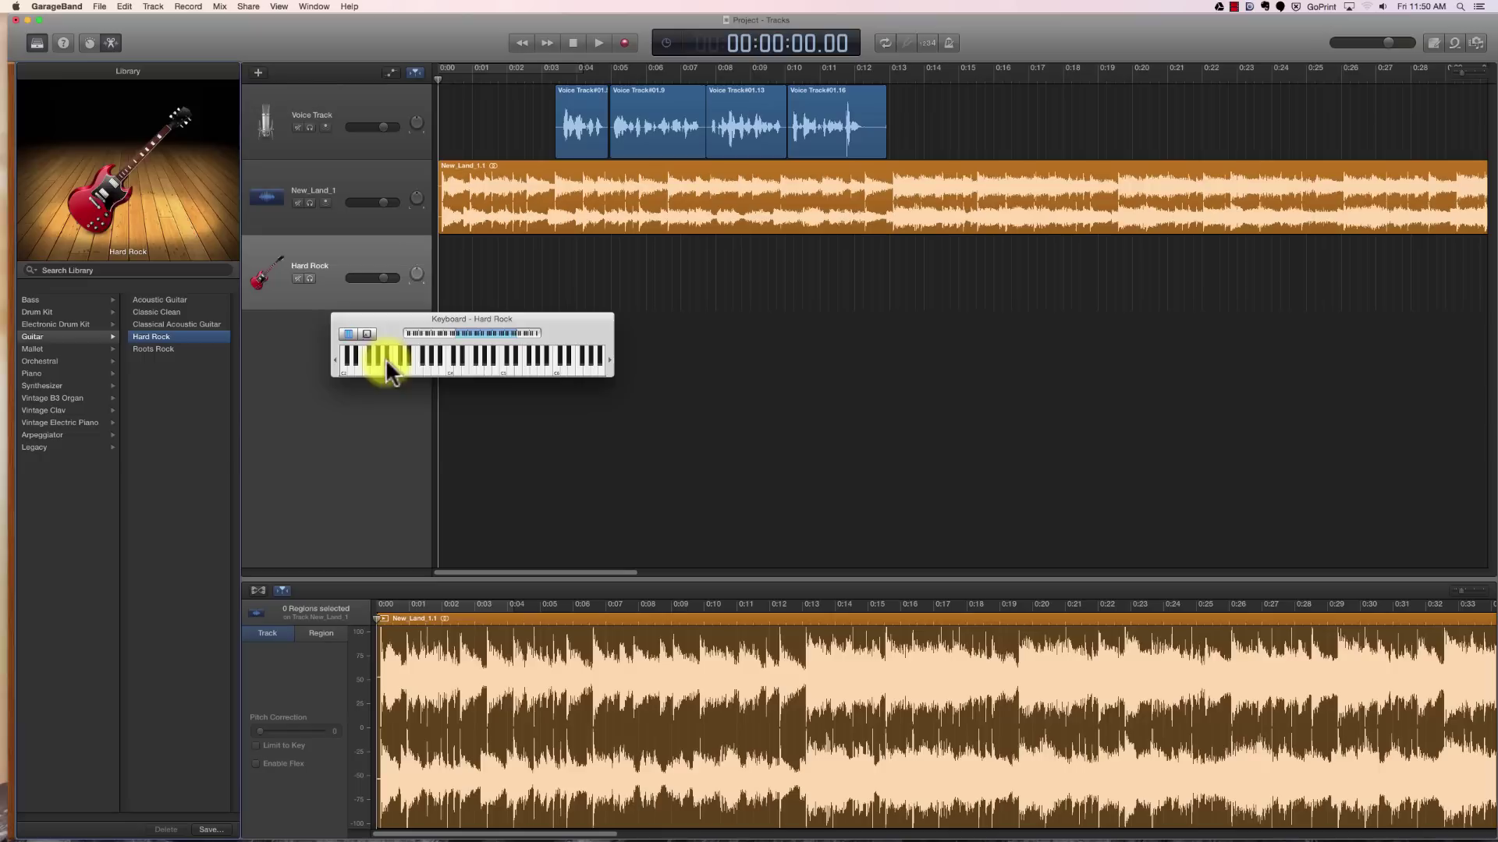
pyautogui.click(455, 367)
pyautogui.click(490, 363)
pyautogui.click(391, 364)
# Record a quick first take of notes on the Hard Rock track
pyautogui.click(597, 42)
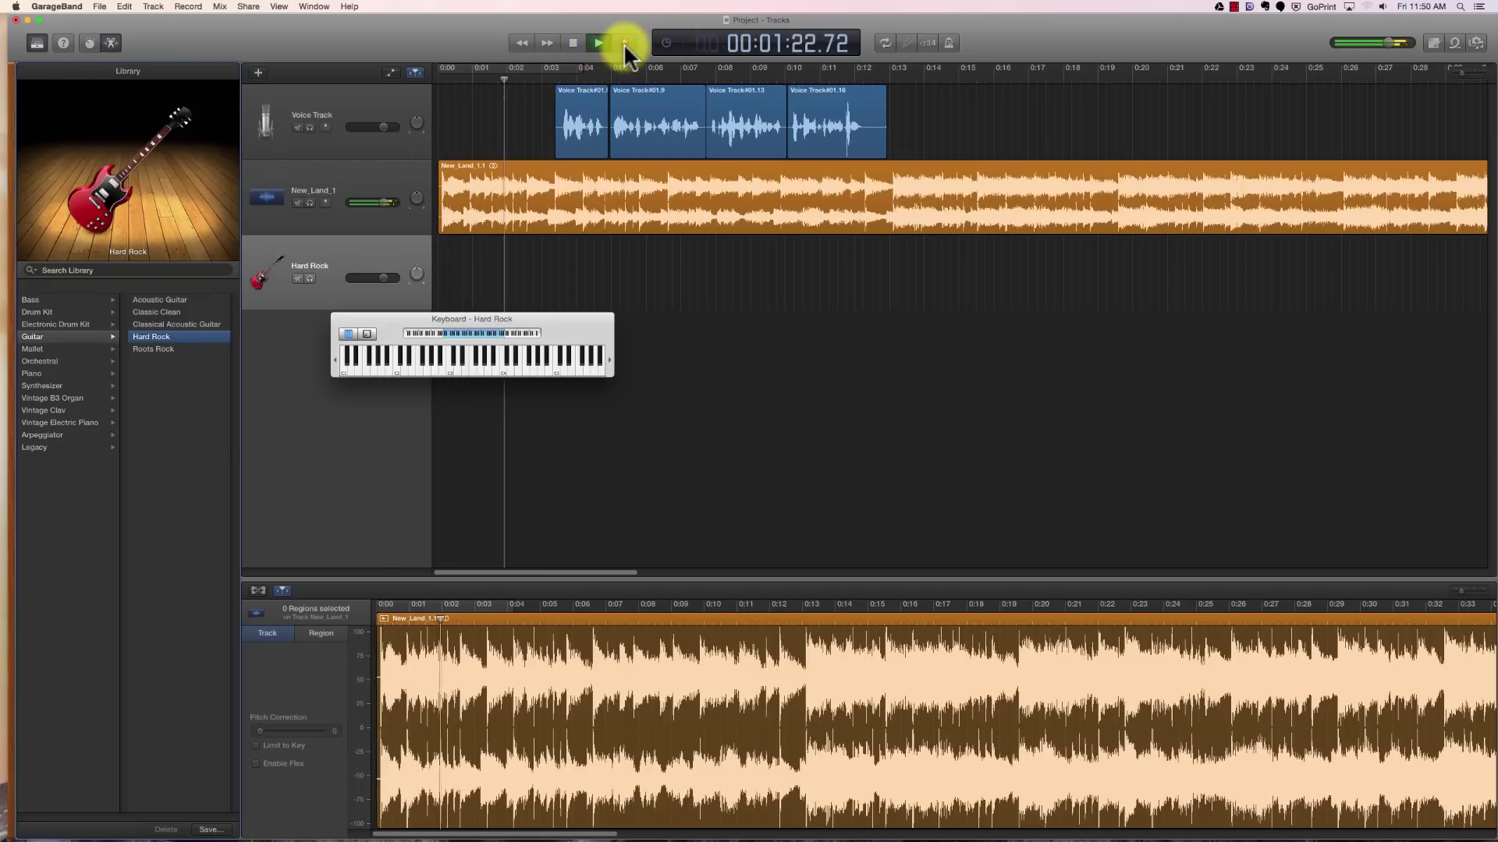
pyautogui.click(624, 44)
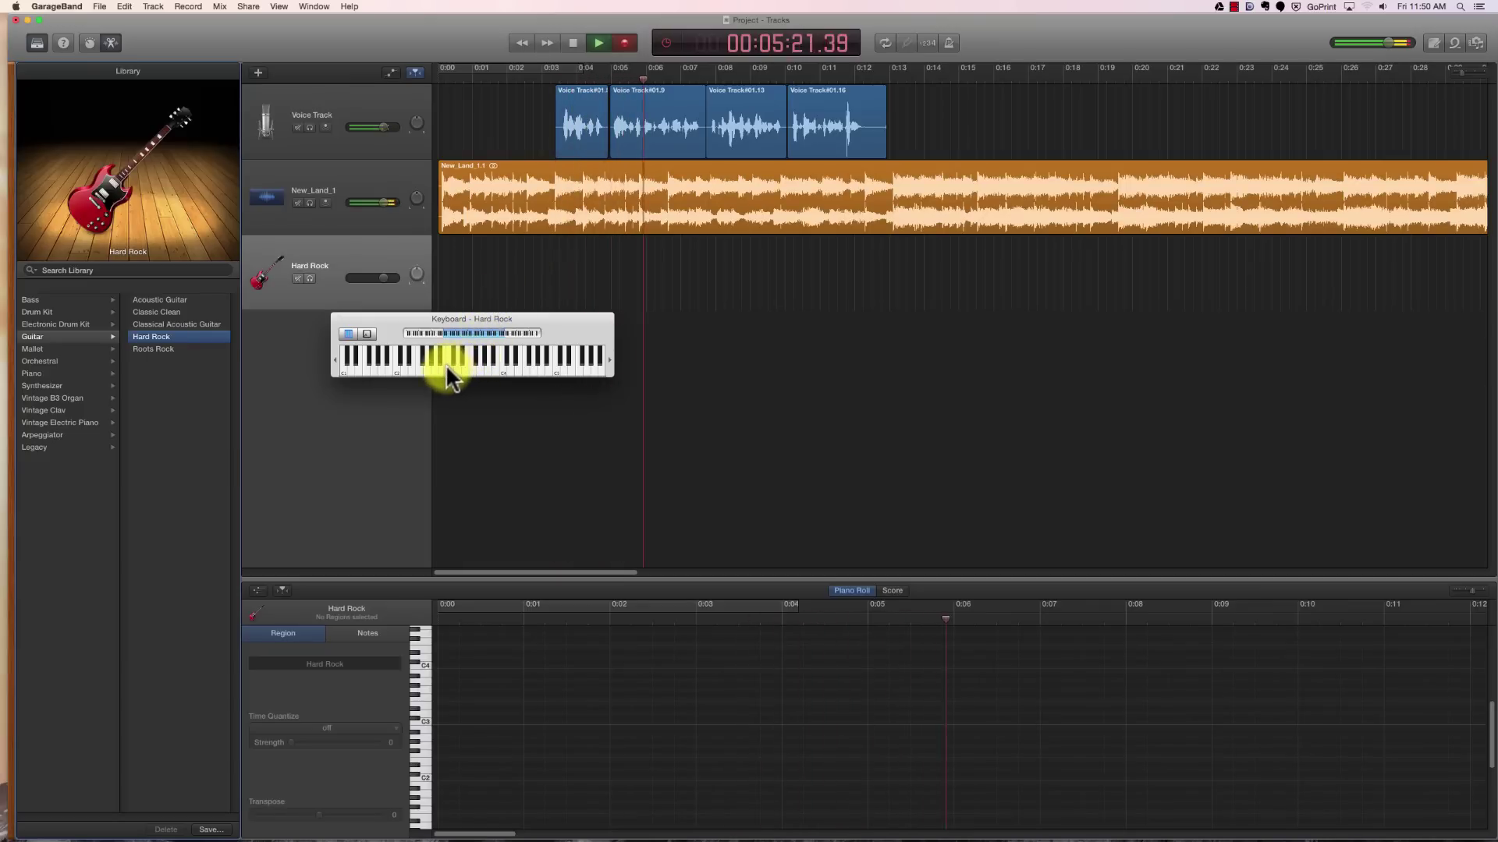
pyautogui.moveTo(446, 363)
pyautogui.mouseDown()
pyautogui.moveTo(541, 364)
pyautogui.moveTo(429, 367)
pyautogui.moveTo(490, 364)
pyautogui.moveTo(496, 345)
pyautogui.mouseUp()
pyautogui.press('space')
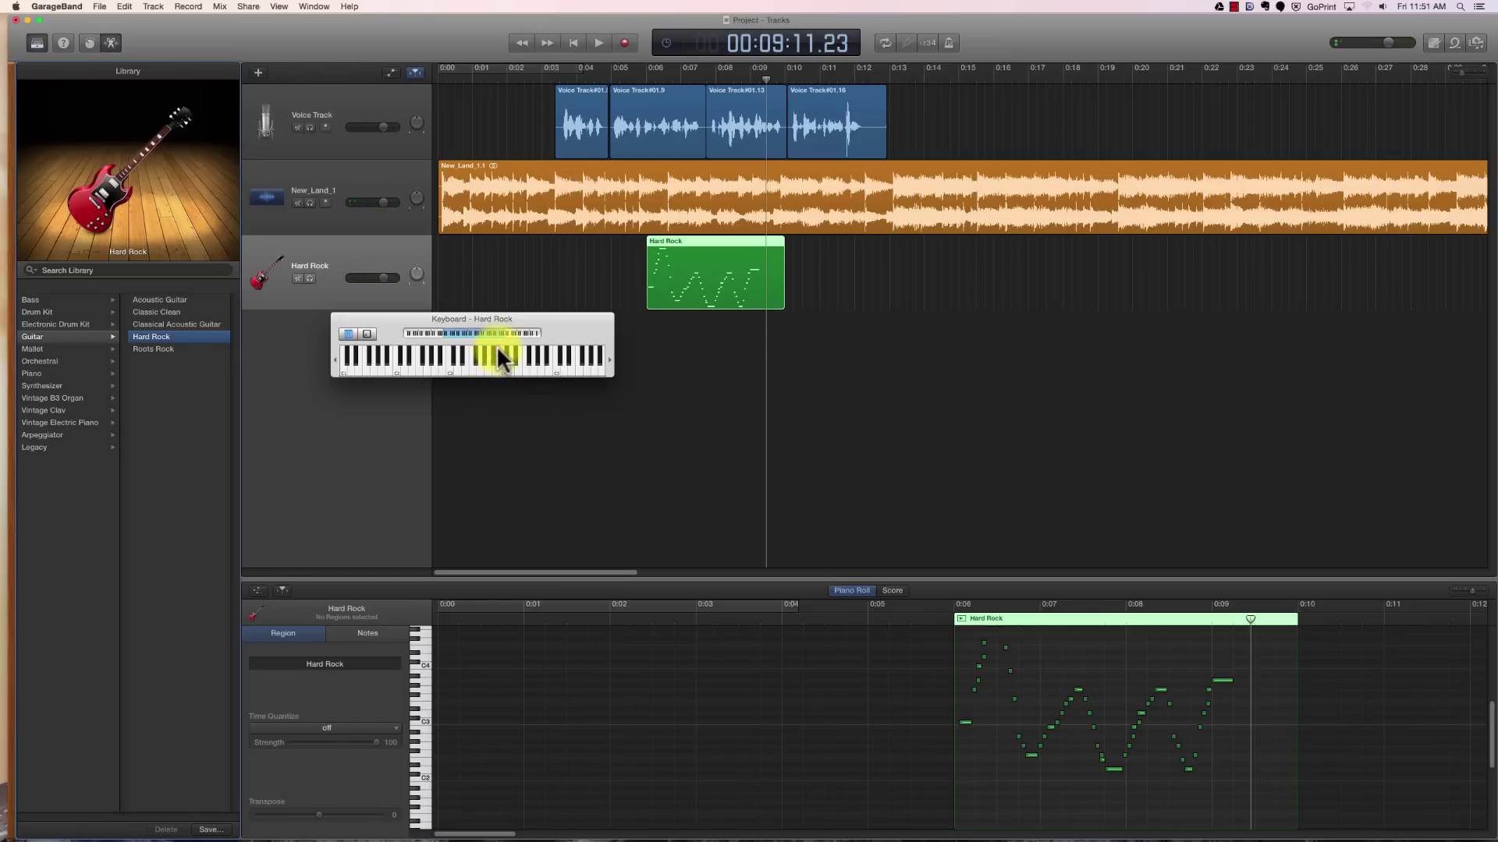
# Delete the first take, move the playhead back near the start, and solo Hard Rock
pyautogui.click(695, 241)
pyautogui.press('Delete')
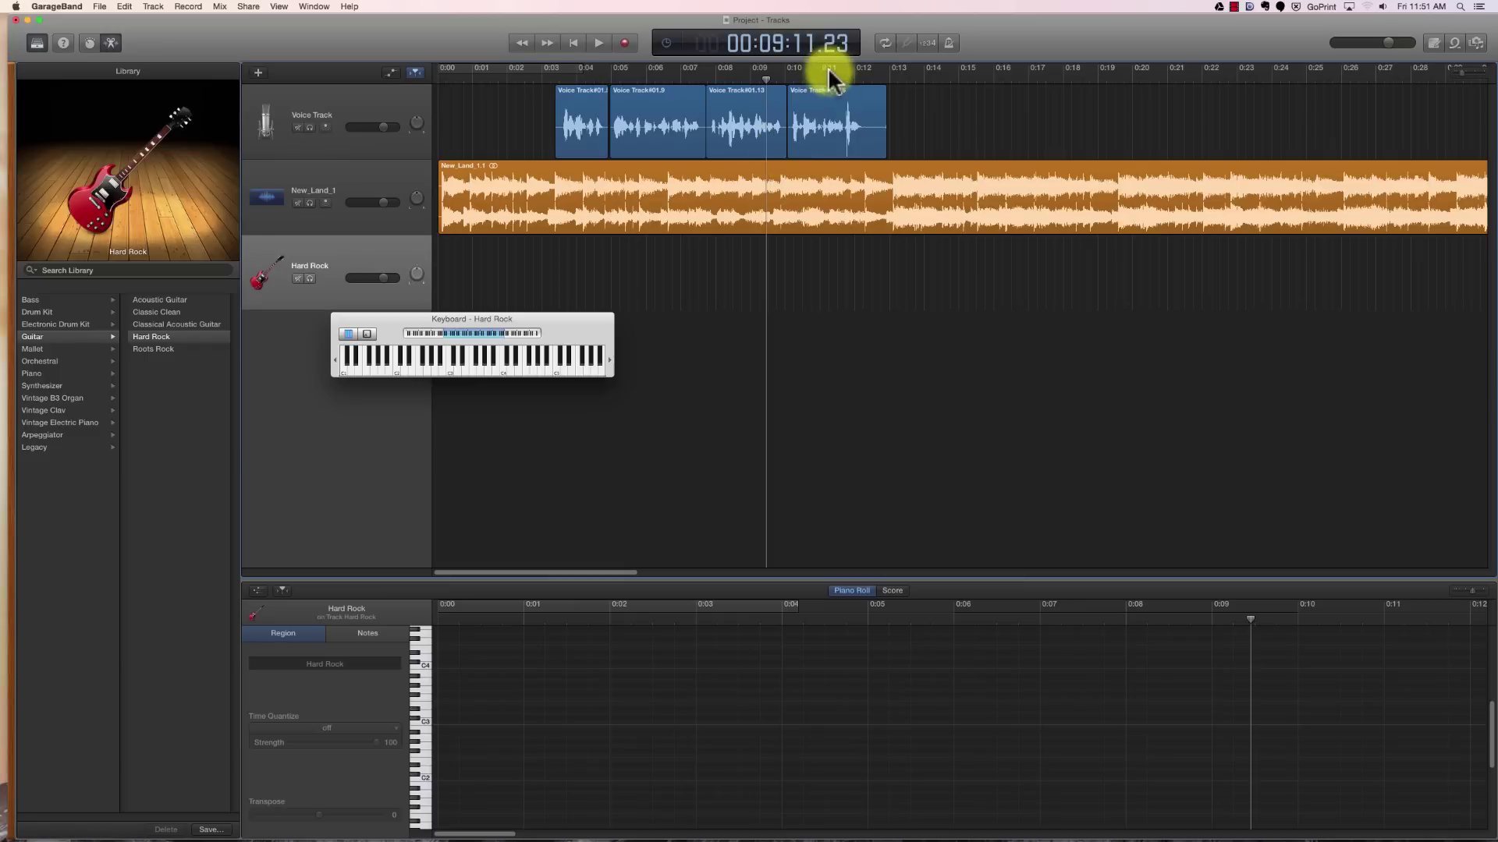
pyautogui.moveTo(762, 81); pyautogui.dragTo(438, 114)
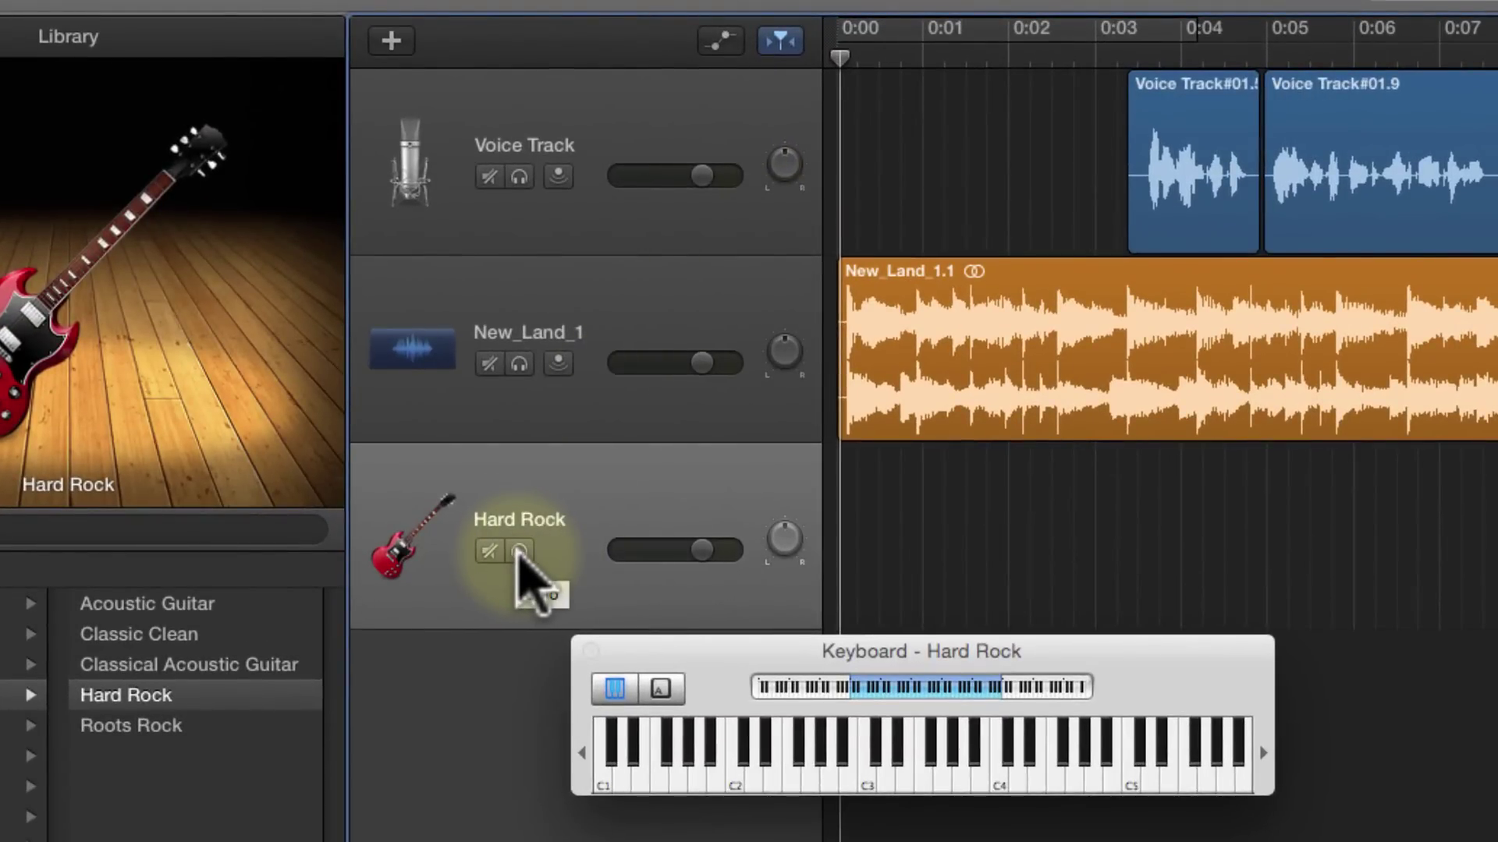
pyautogui.click(520, 551)
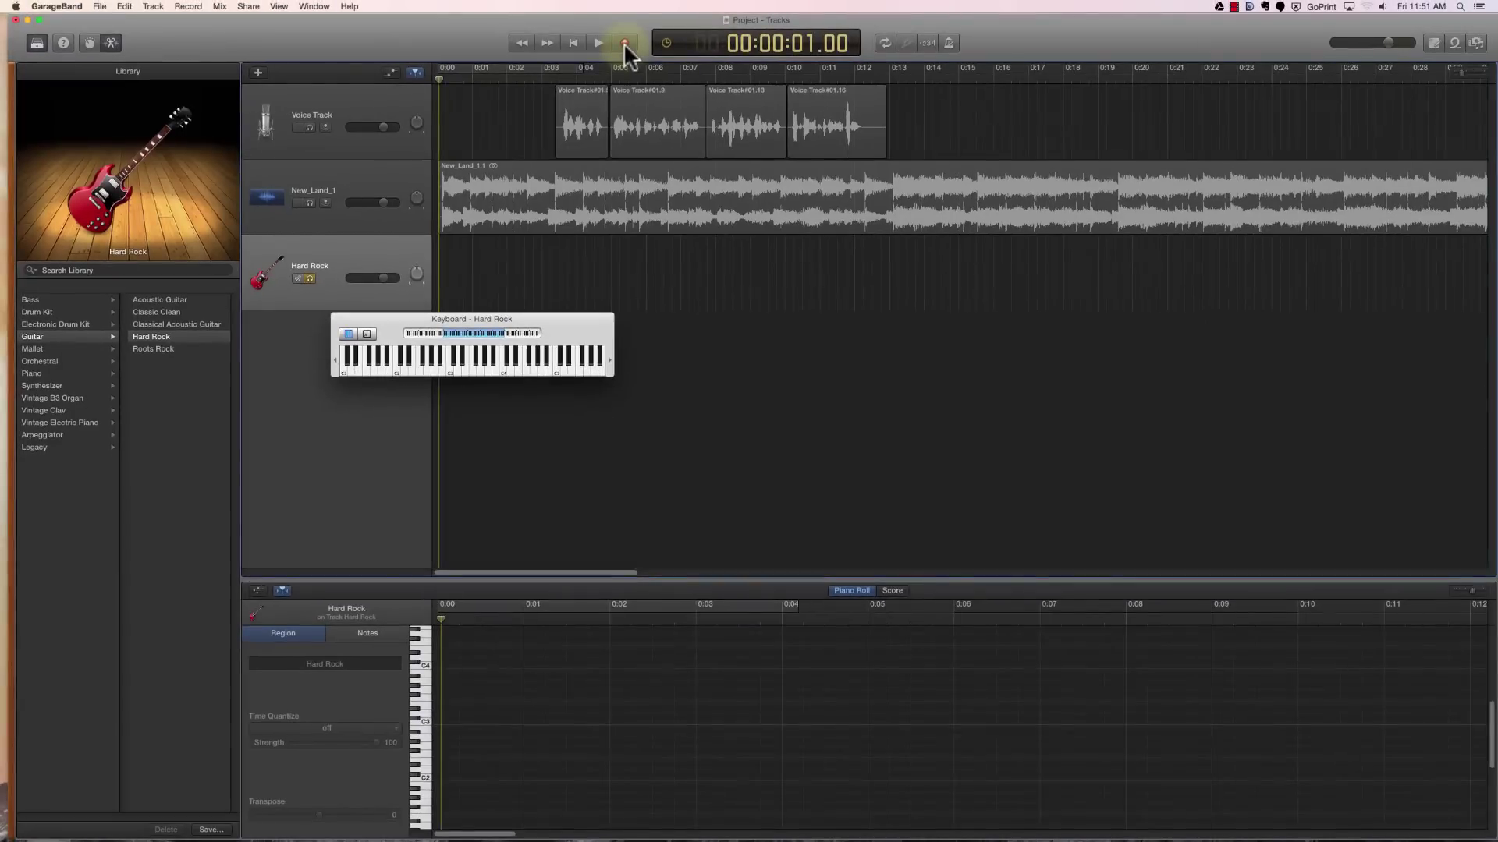
# Record a new melody rising C3, D3, E3–G3 up to B3, then falling back to D3 and C3
pyautogui.click(624, 43)
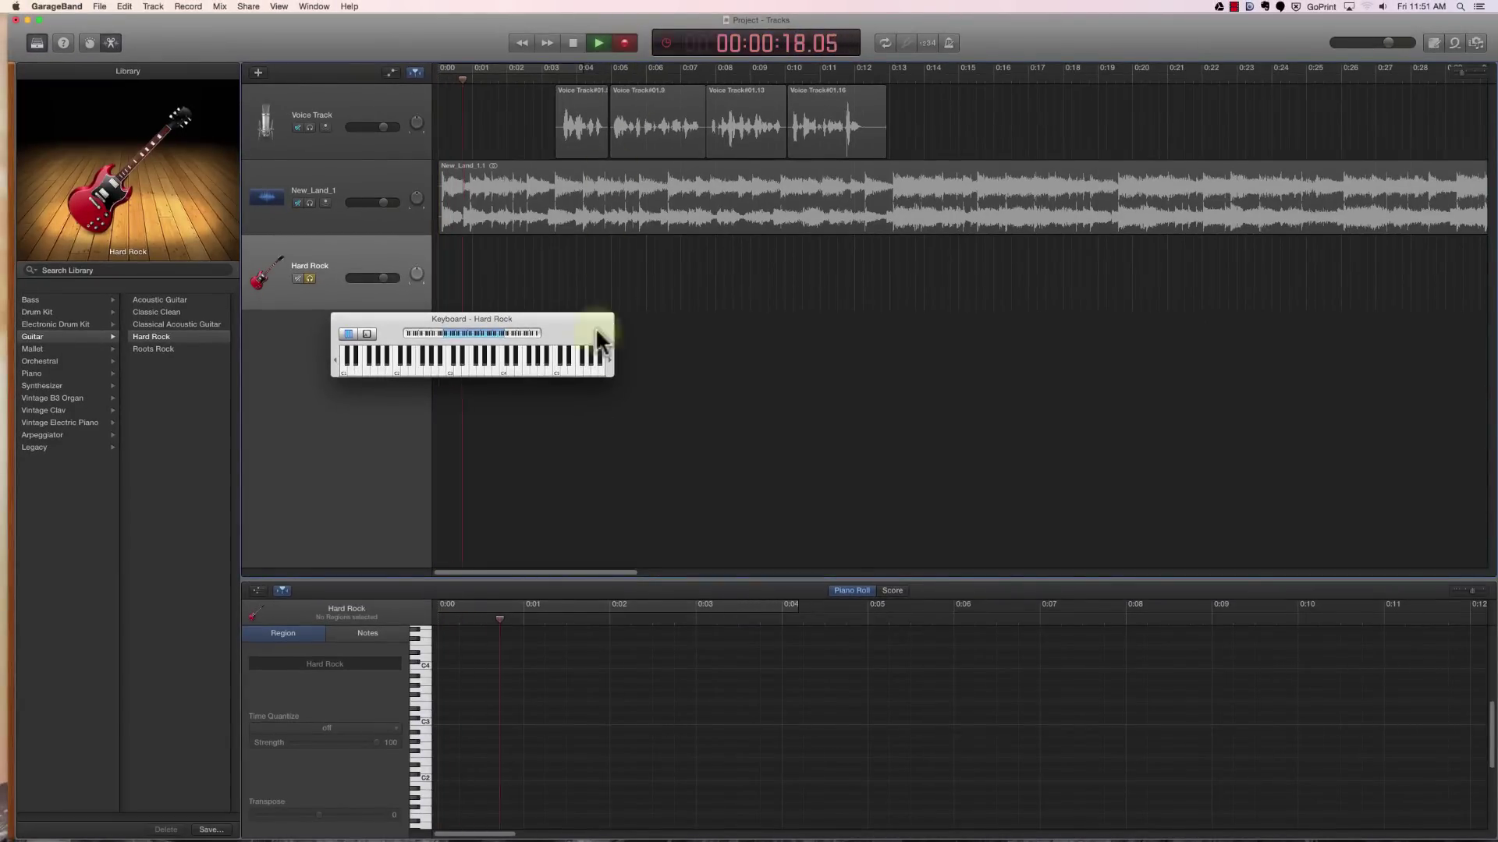
pyautogui.click(451, 368)
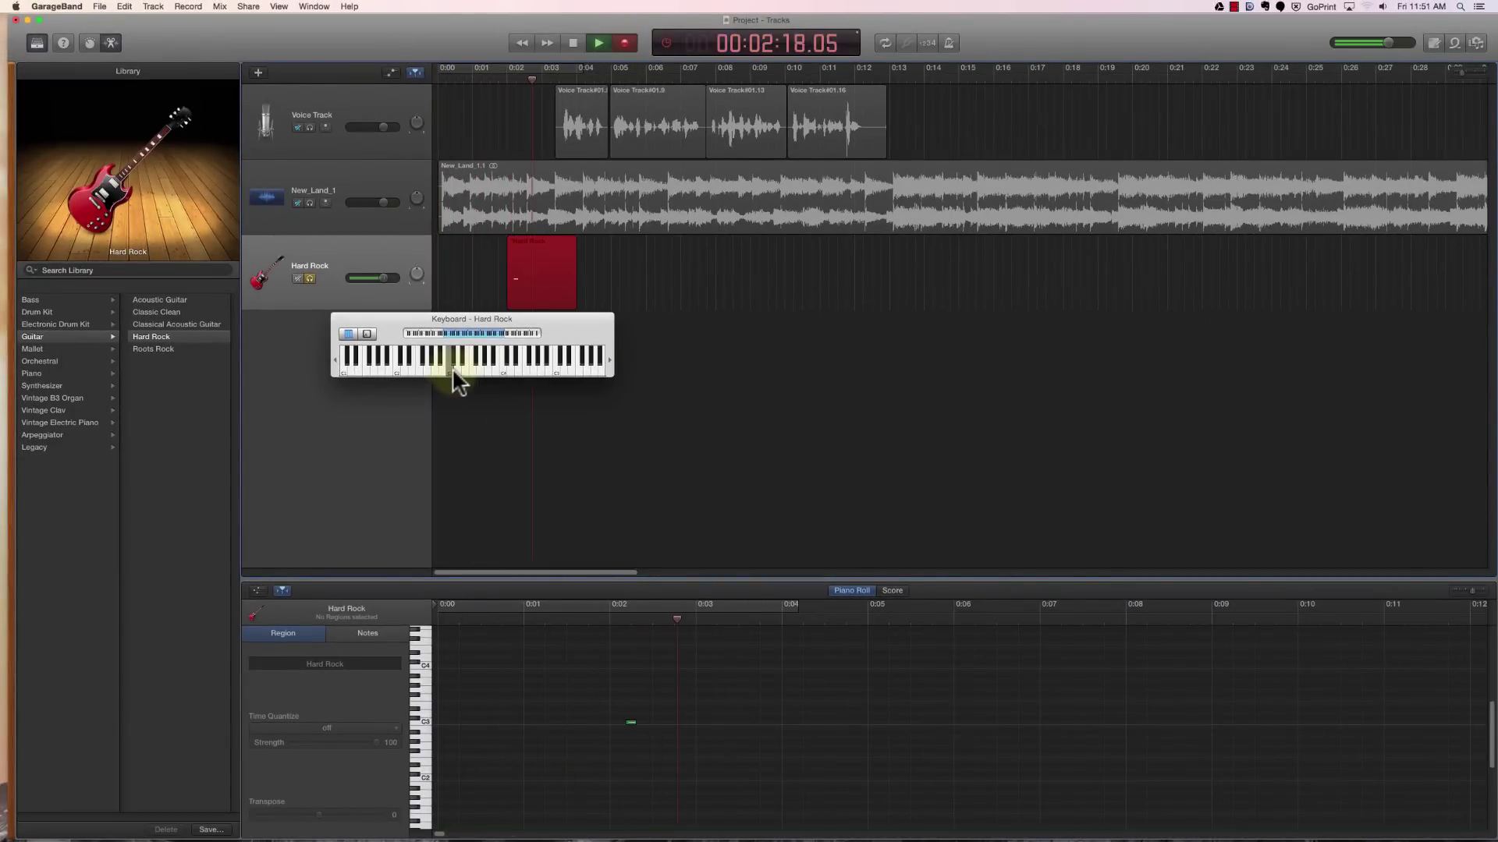
pyautogui.click(456, 366)
pyautogui.click(451, 368)
pyautogui.click(456, 366)
pyautogui.click(461, 365)
pyautogui.click(461, 363)
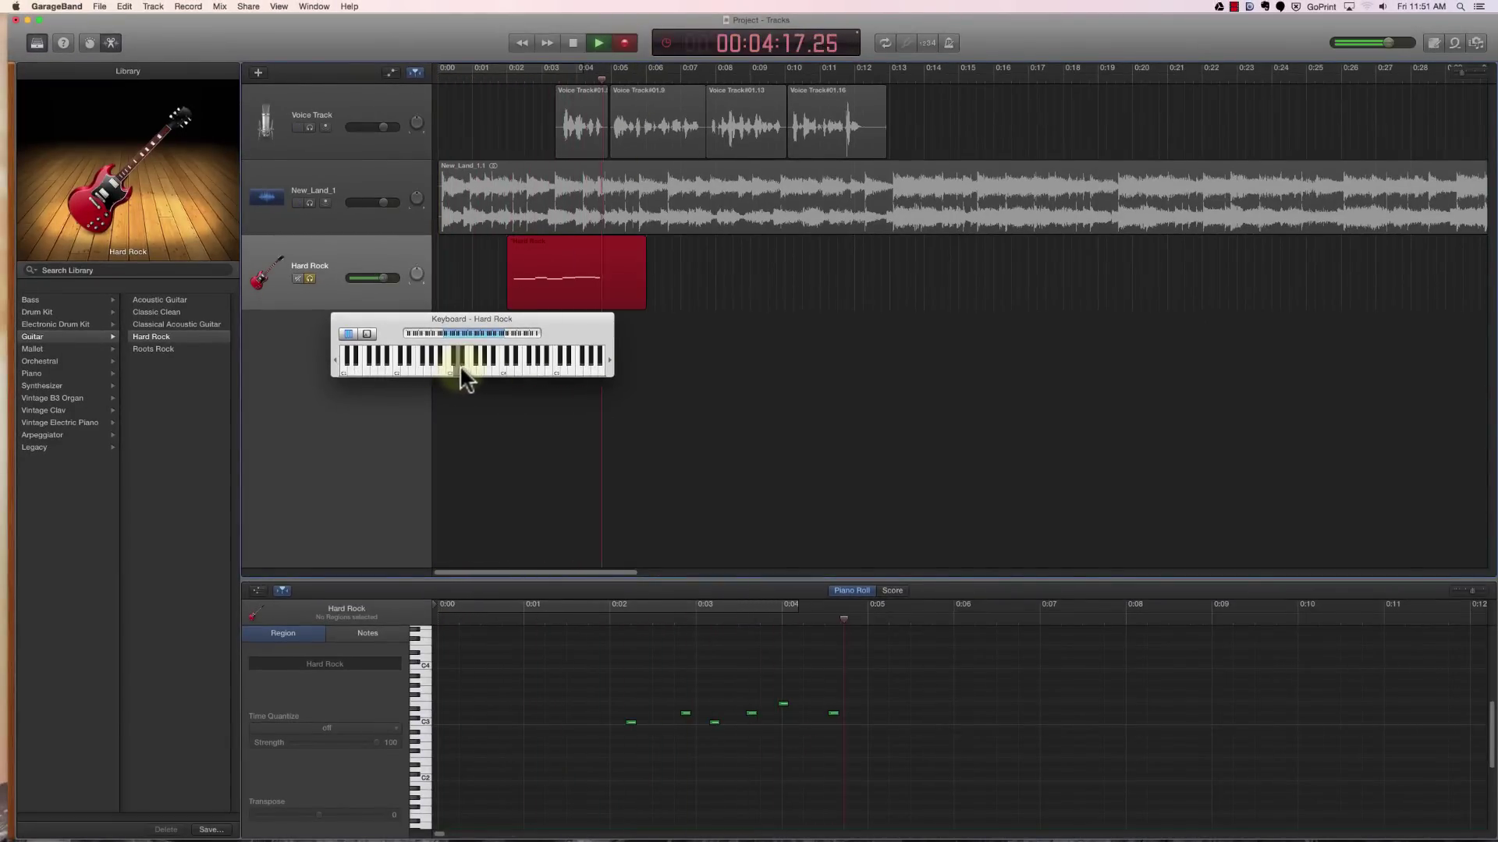
pyautogui.click(466, 363)
pyautogui.click(472, 362)
pyautogui.click(477, 360)
pyautogui.click(477, 361)
pyautogui.click(475, 367)
pyautogui.click(484, 365)
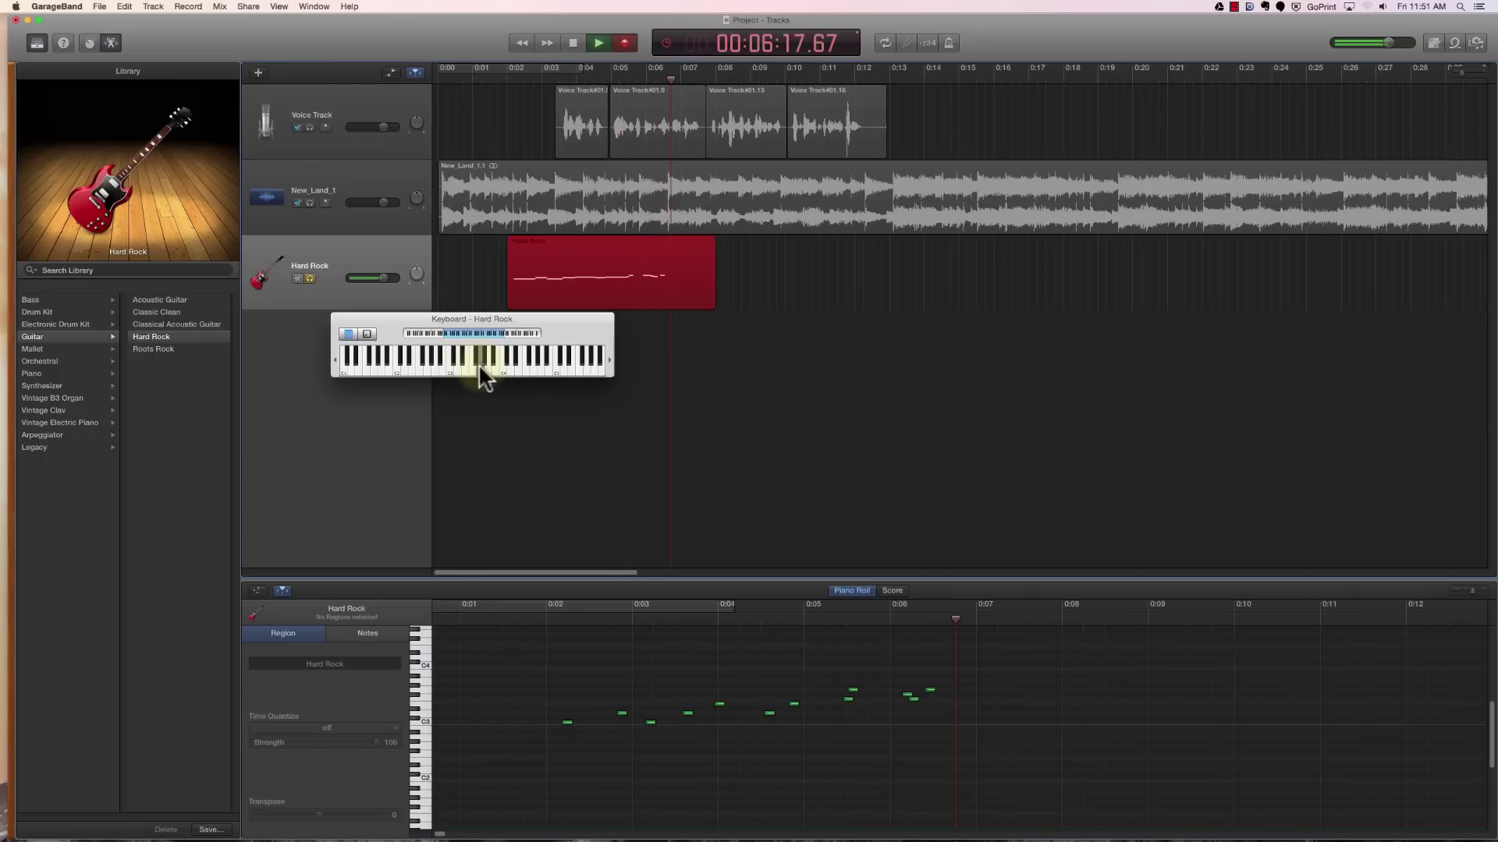
pyautogui.click(491, 365)
pyautogui.click(499, 365)
pyautogui.click(491, 365)
pyautogui.click(484, 365)
pyautogui.click(460, 366)
pyautogui.click(452, 368)
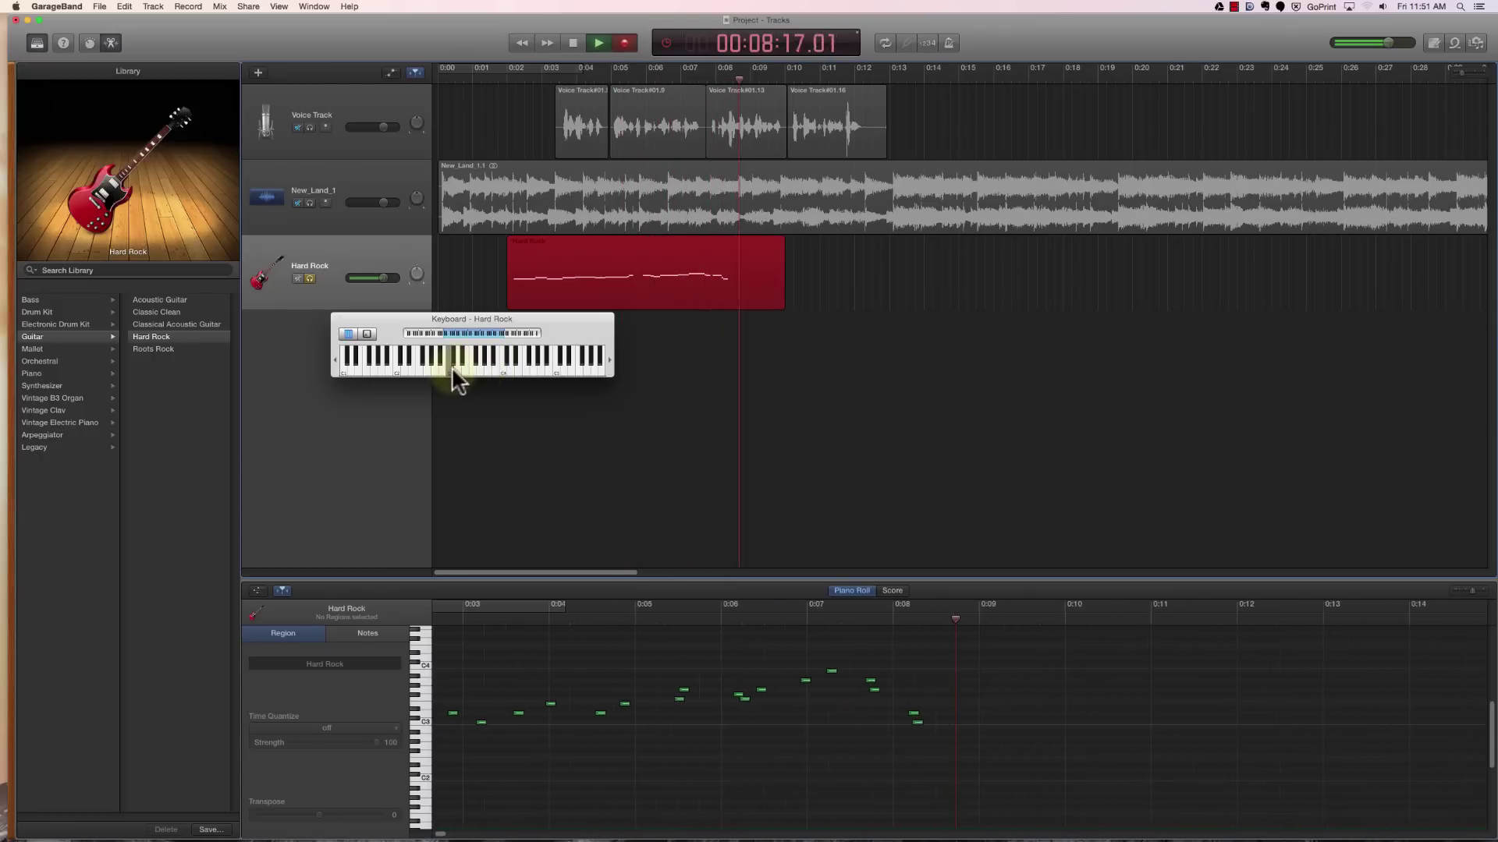
pyautogui.press('space')
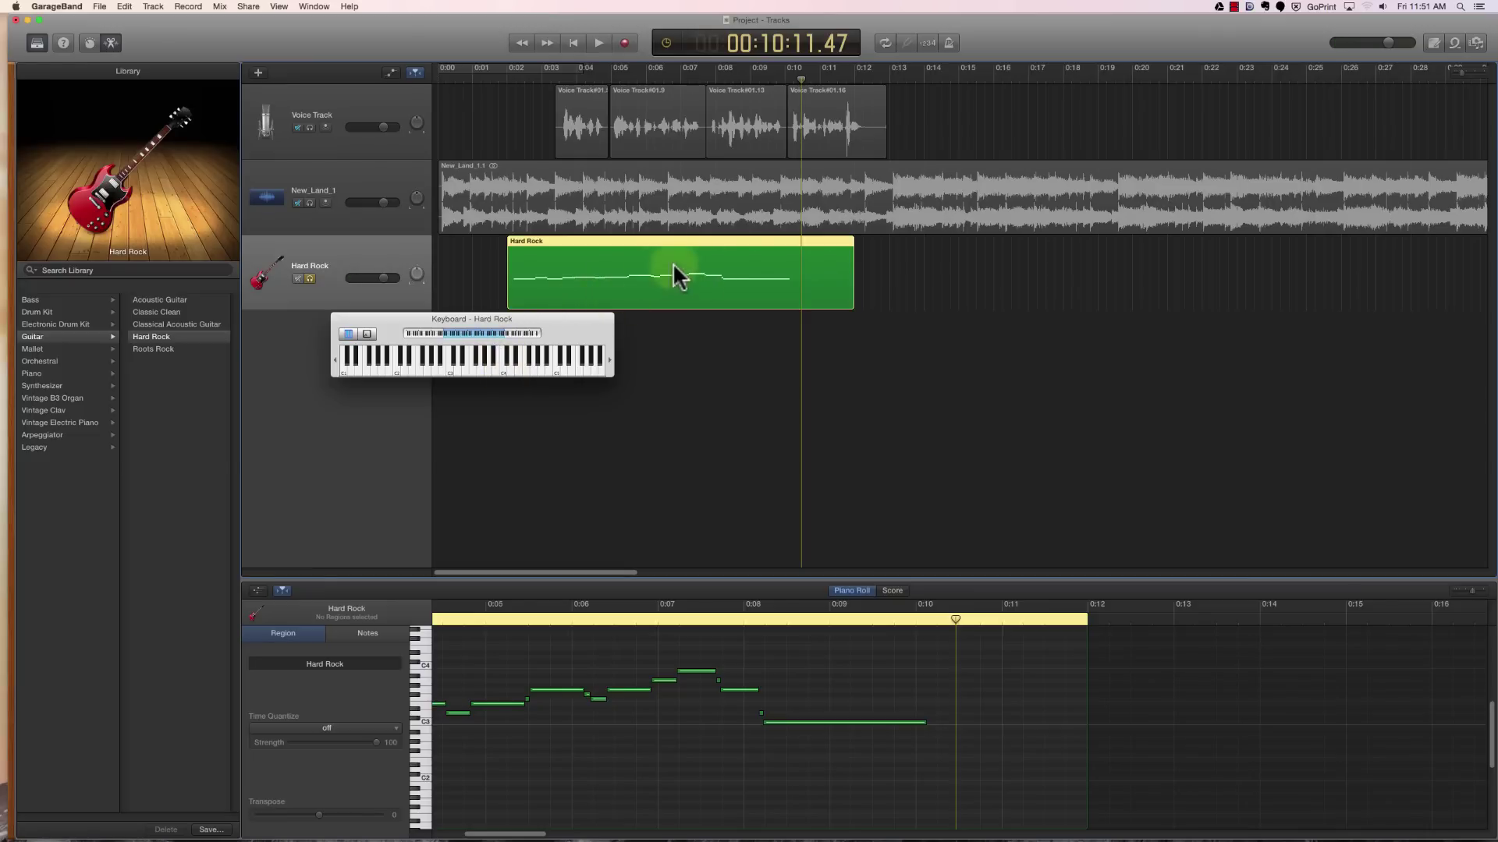
# Return the playhead to the region's start and play back the recorded melody
pyautogui.moveTo(799, 73); pyautogui.dragTo(507, 128)
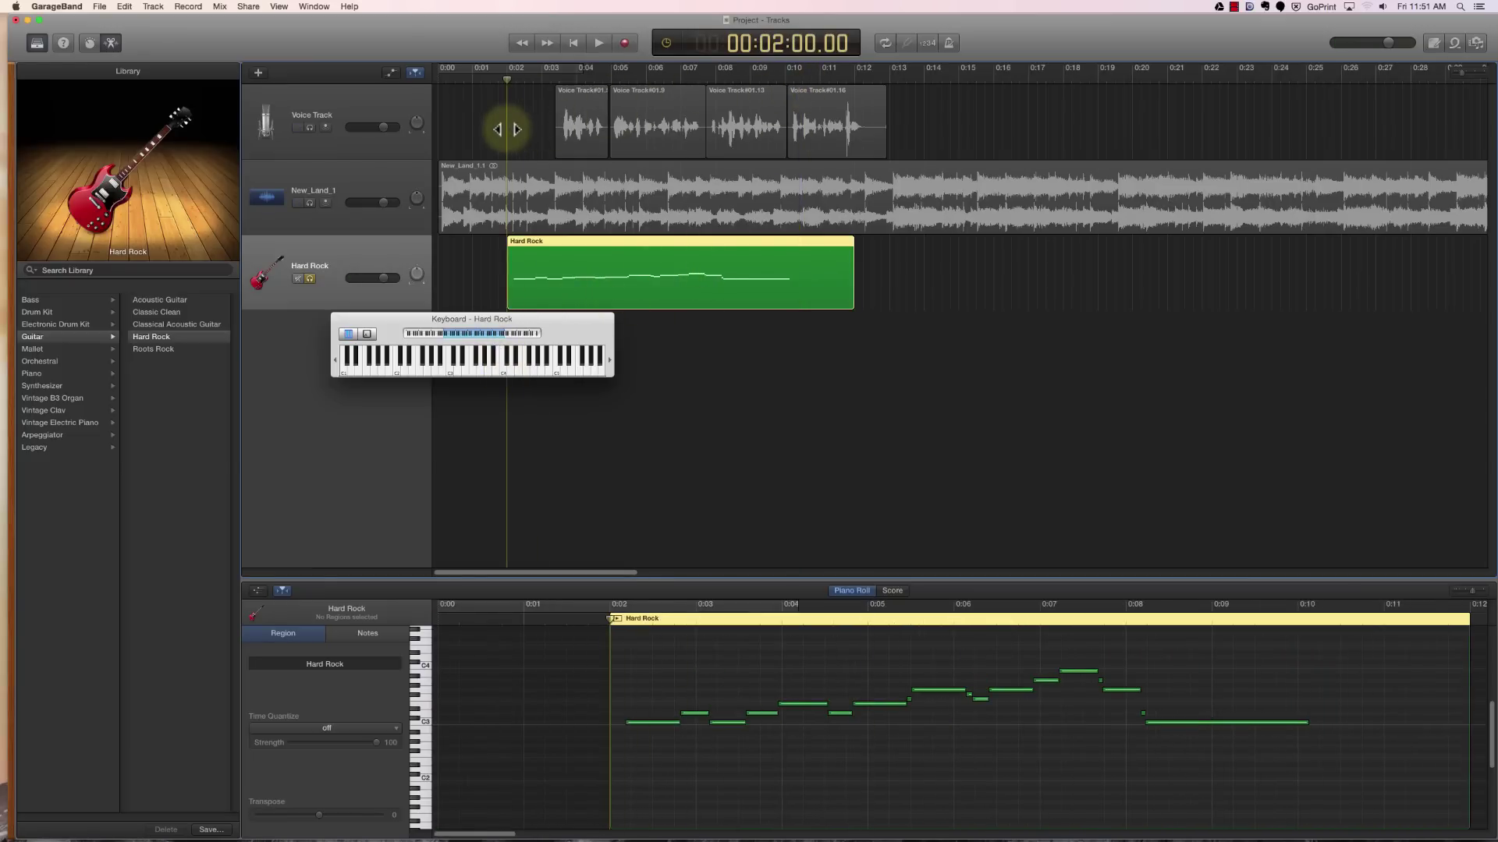
pyautogui.press('space')
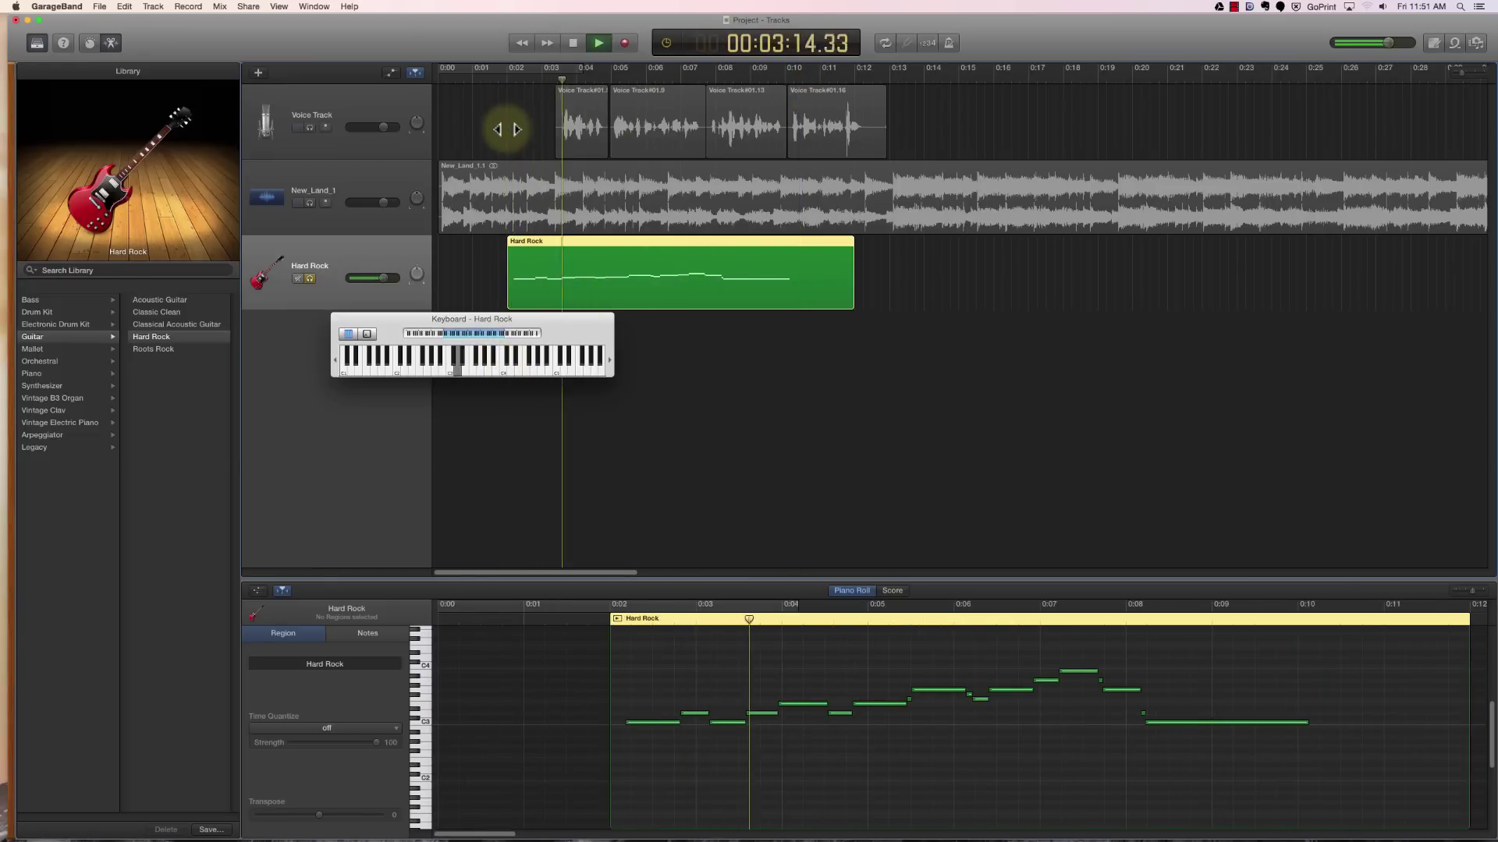
pyautogui.press('space')
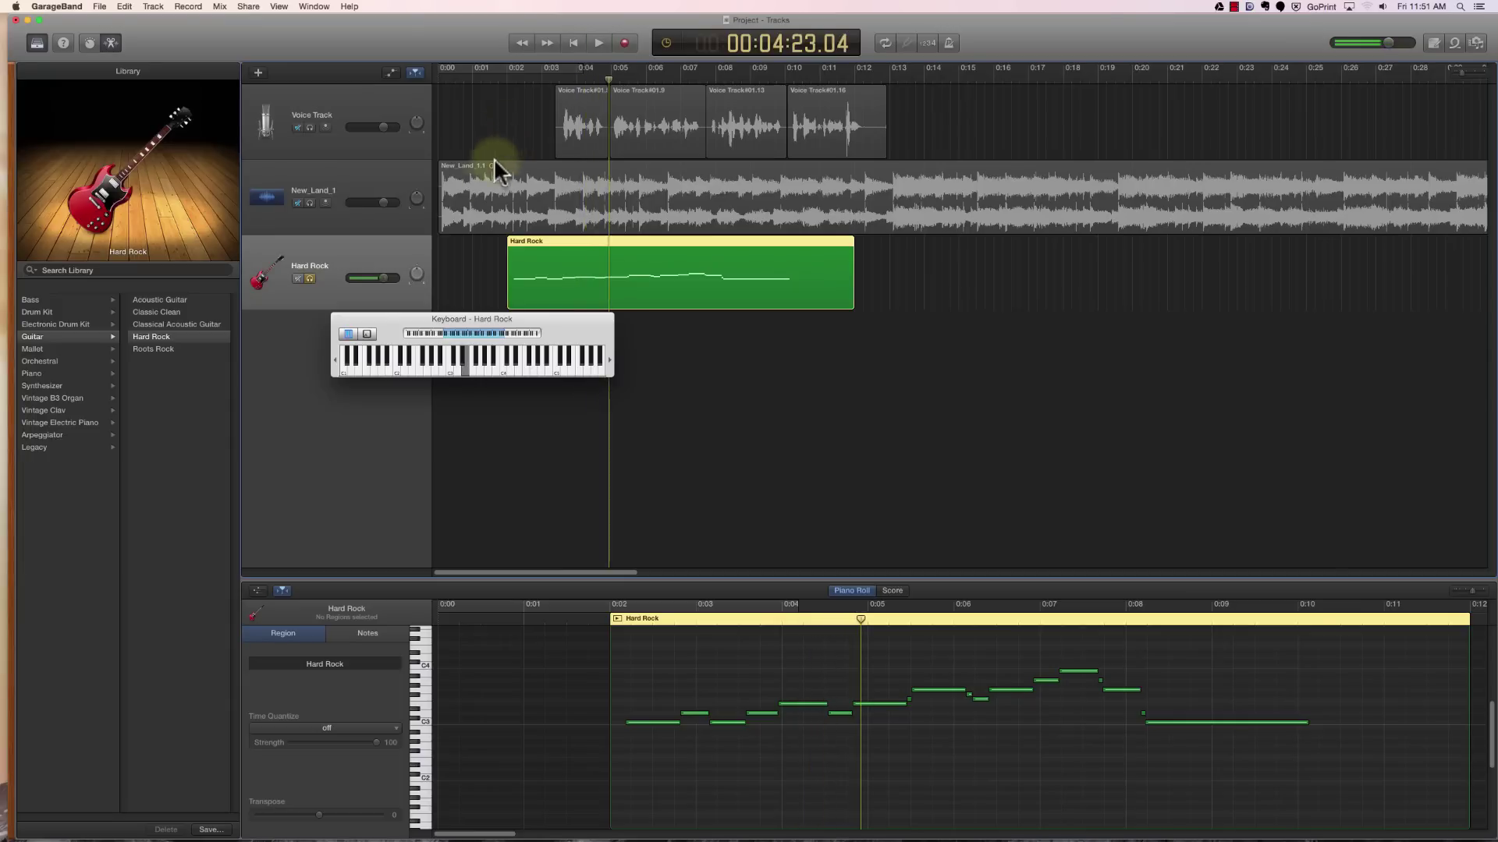
# Change the melody track's sound to Orchestral > Woodwinds > Clarinet Solo
pyautogui.click(51, 362)
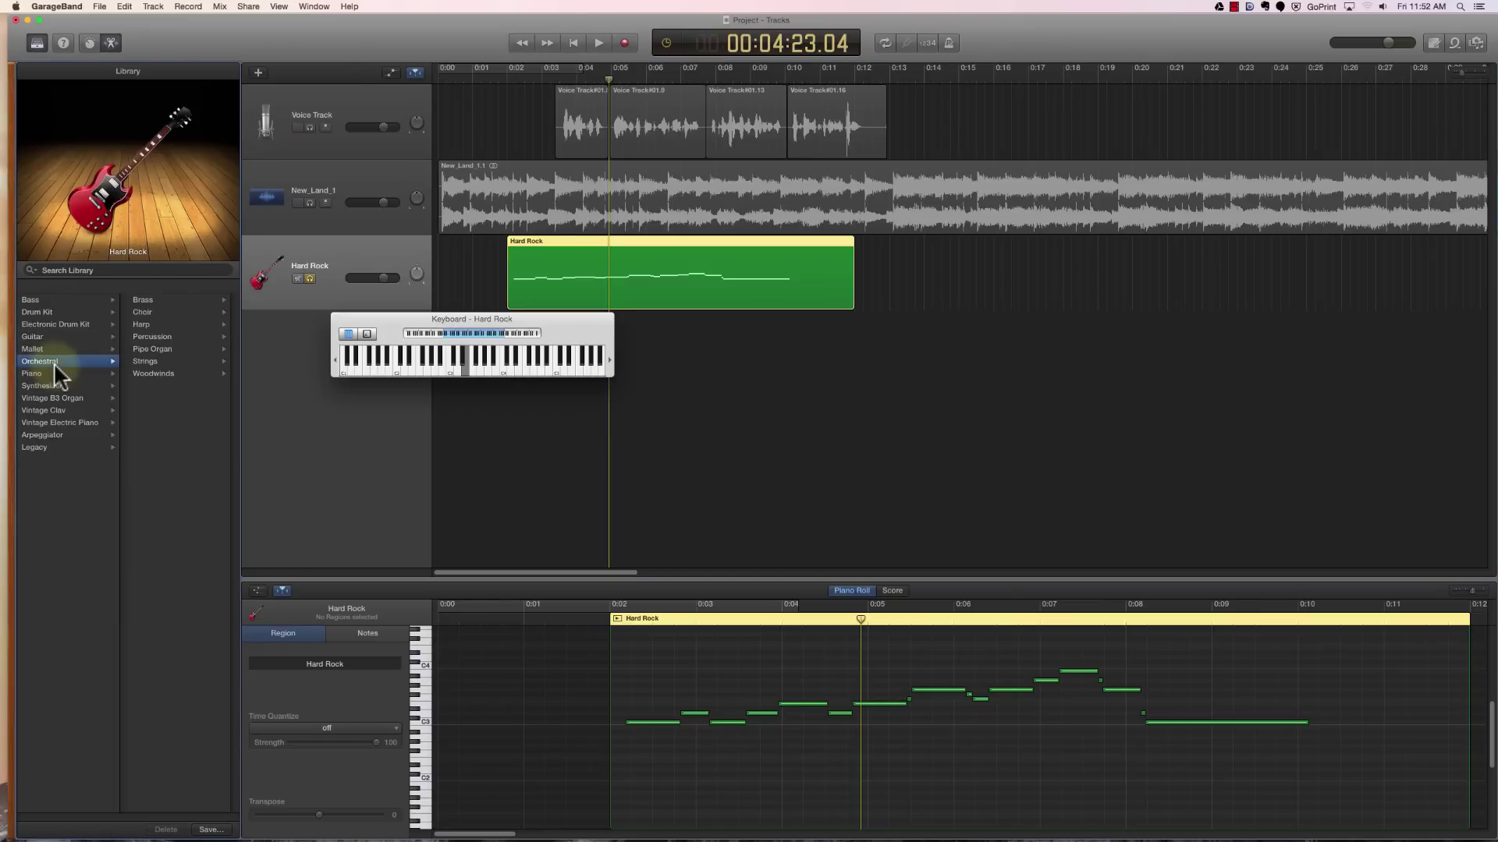
pyautogui.click(152, 372)
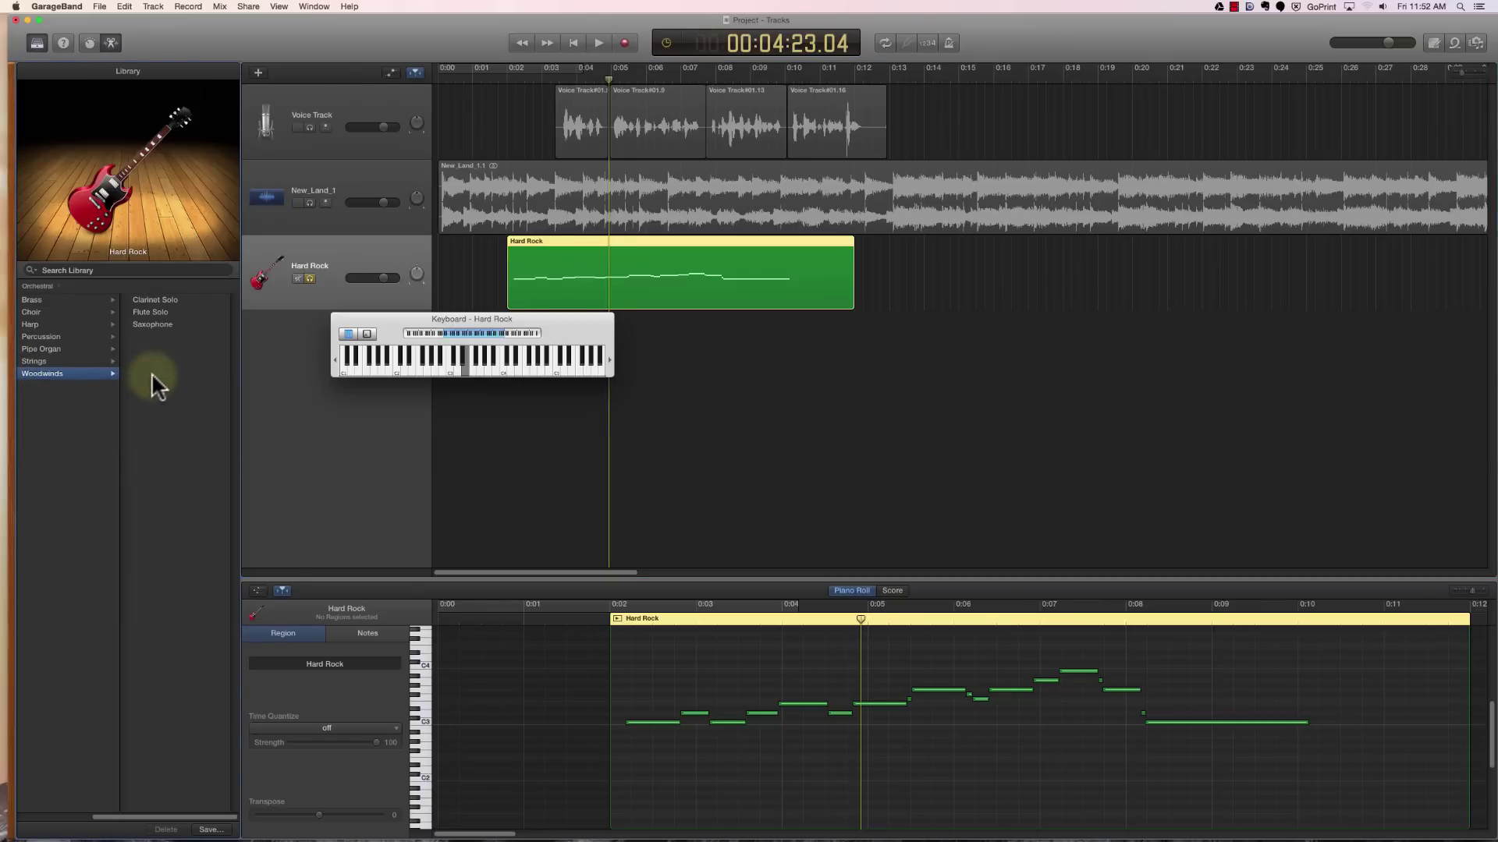
pyautogui.click(156, 301)
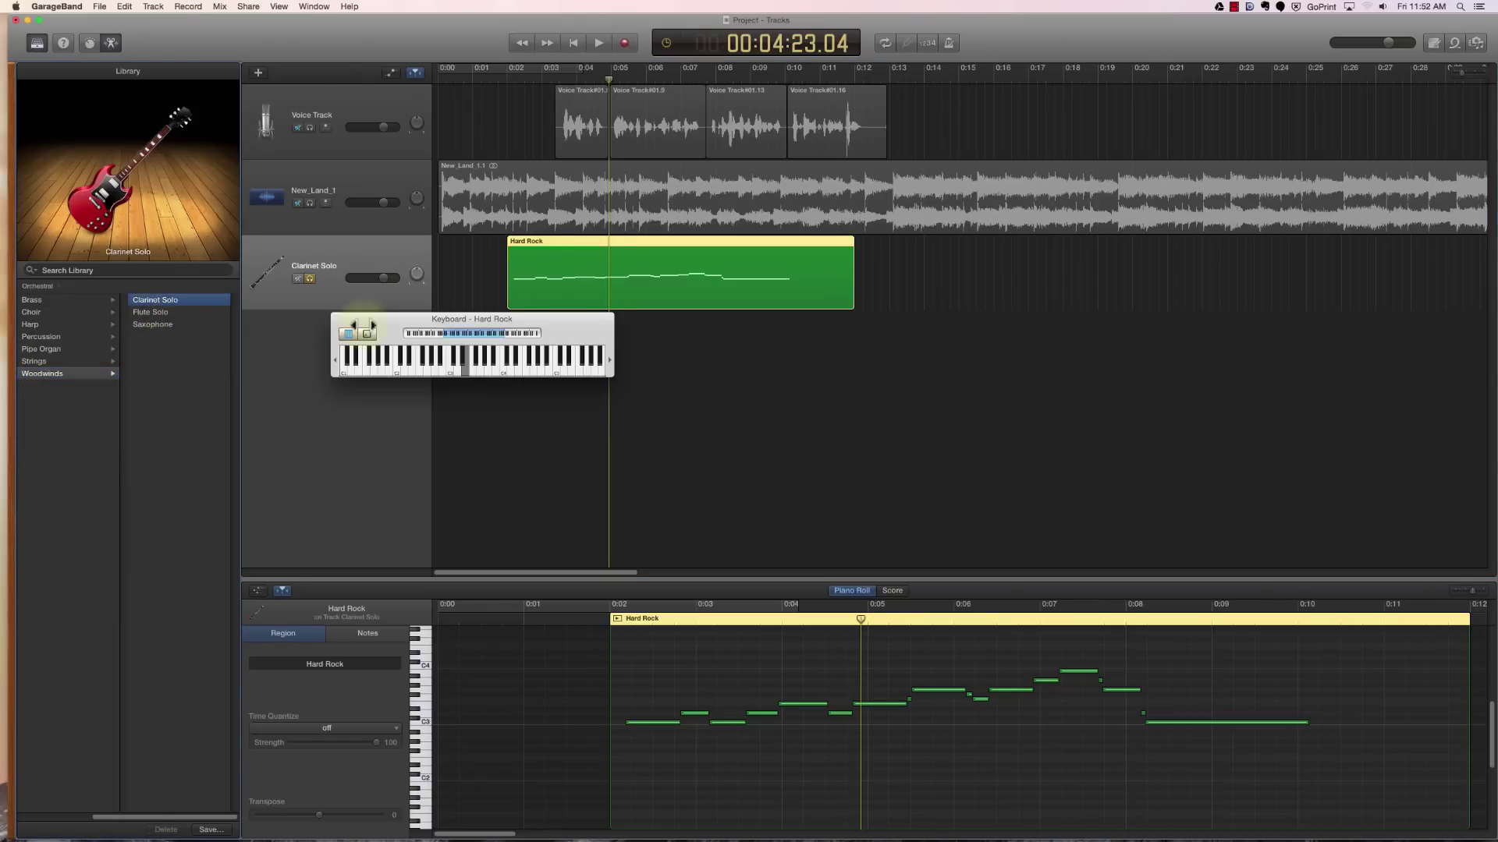
# Play back the clarinet melody from about 0:02, then move the keyboard window lower
pyautogui.moveTo(608, 80); pyautogui.dragTo(511, 92)
pyautogui.press('space')
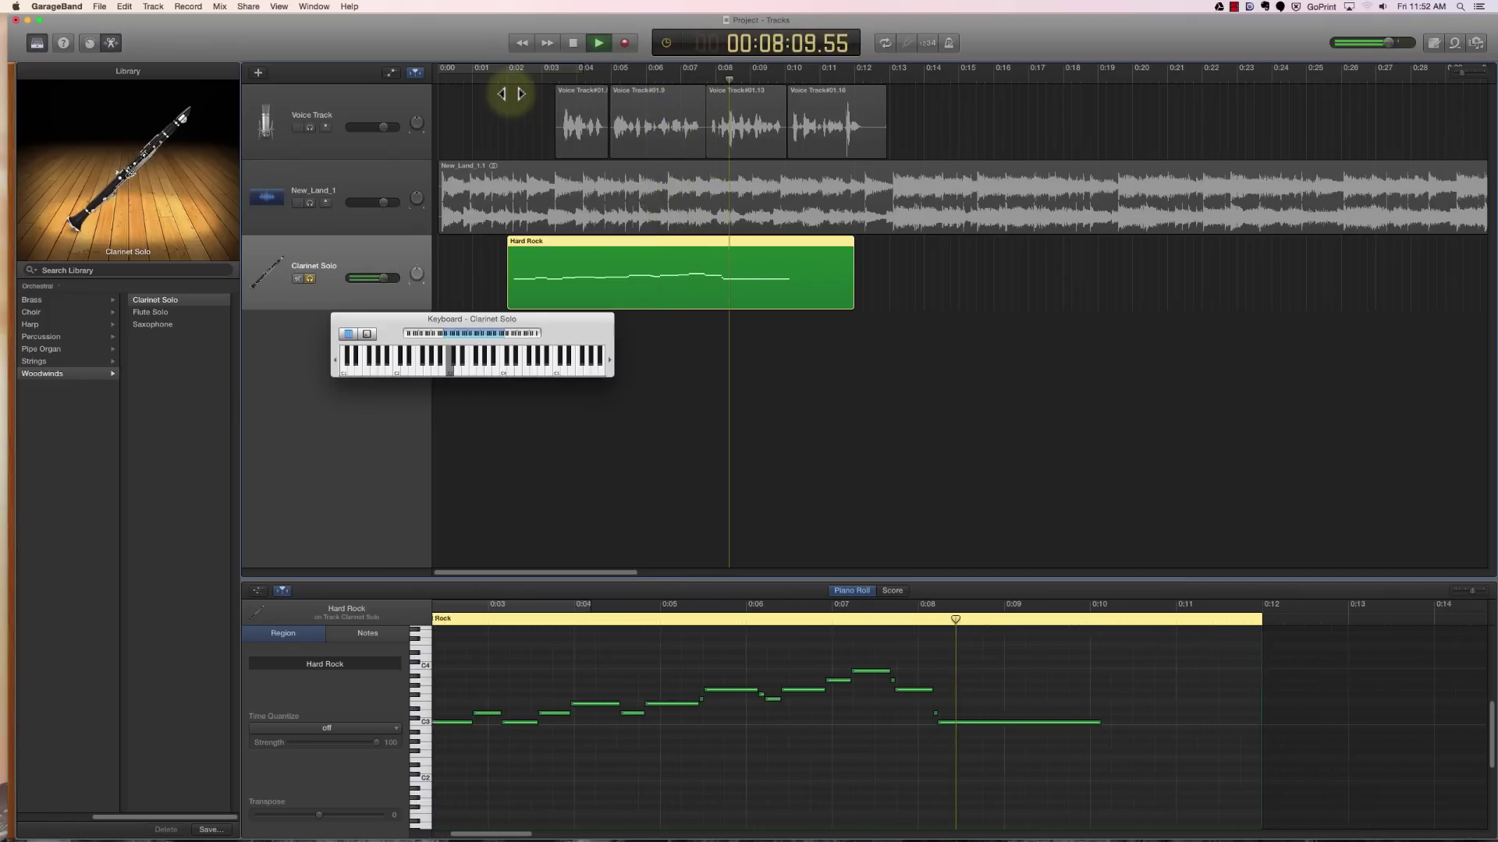
pyautogui.press('space')
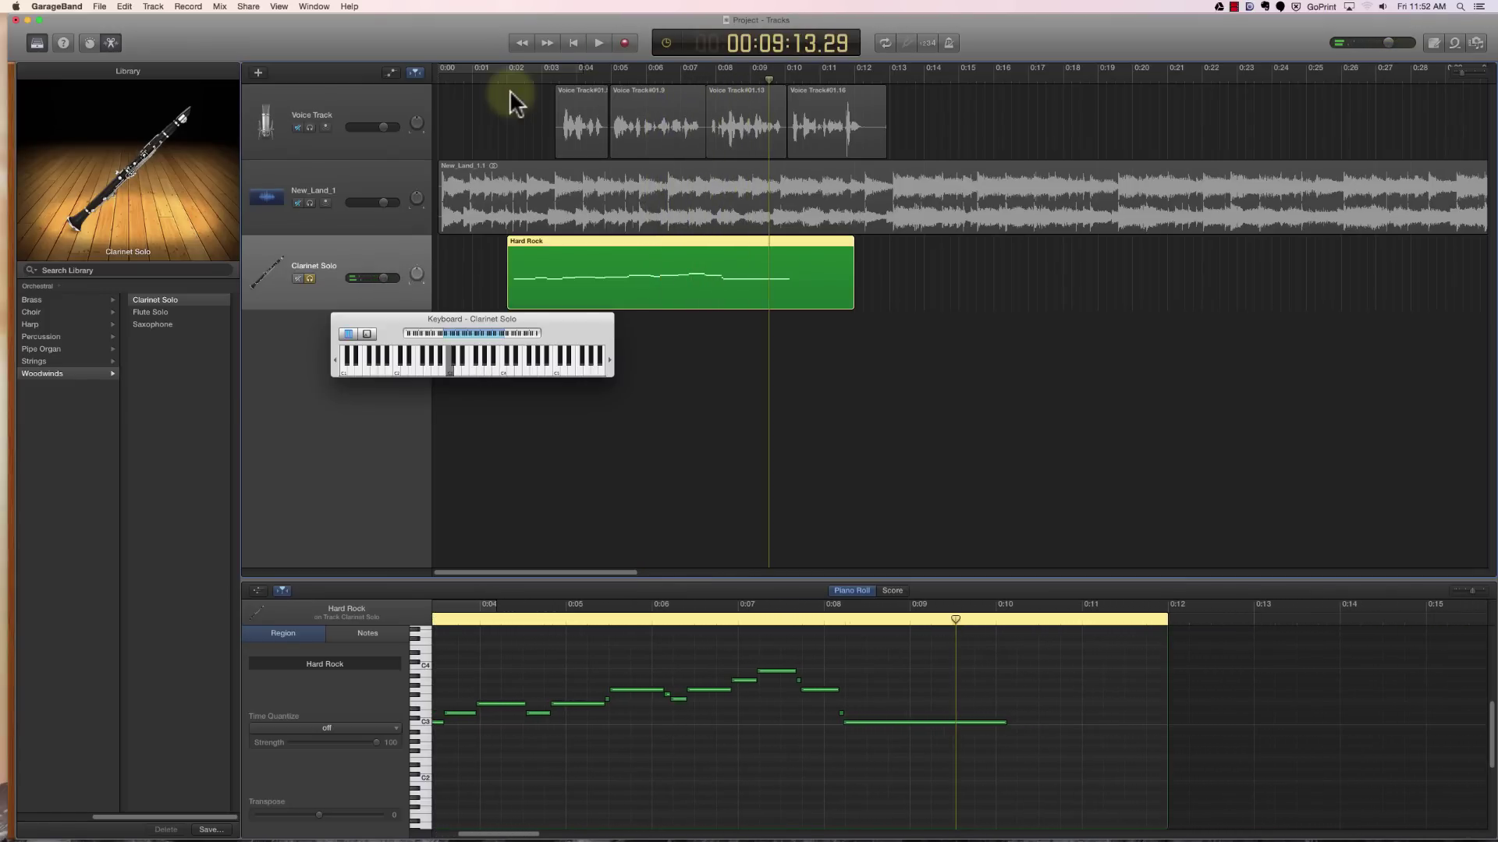
pyautogui.moveTo(395, 318); pyautogui.dragTo(391, 378)
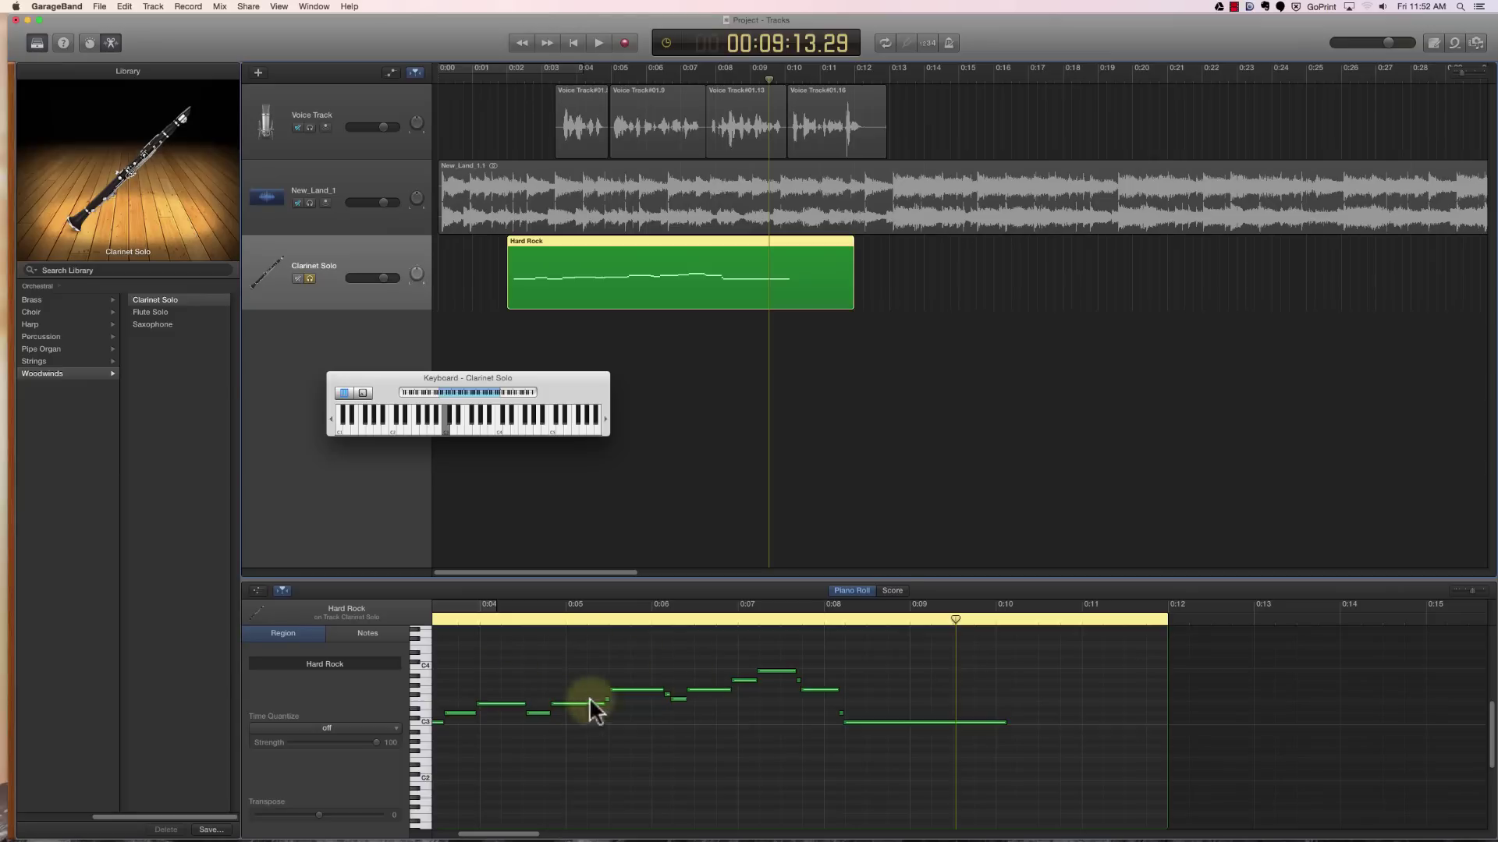
# Nudge the region slightly later, reopen it in the Piano Roll, and set the playhead to 4 seconds
pyautogui.moveTo(607, 238)
pyautogui.mouseDown()
pyautogui.moveTo(575, 242)
pyautogui.moveTo(610, 237)
pyautogui.mouseUp()
pyautogui.doubleClick(610, 237)
pyautogui.doubleClick(610, 237)
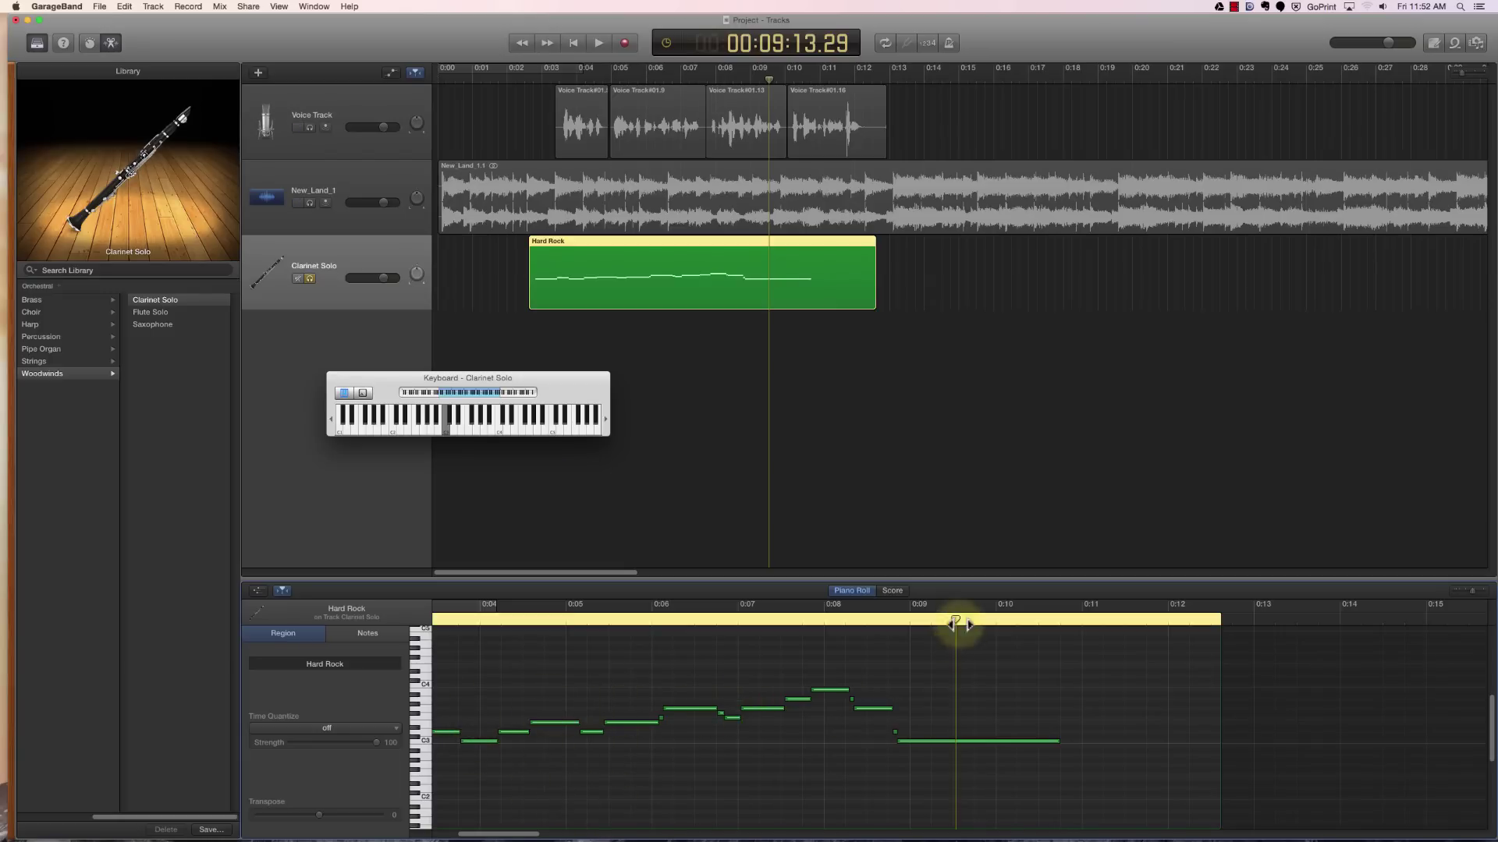
pyautogui.moveTo(955, 622); pyautogui.dragTo(535, 662)
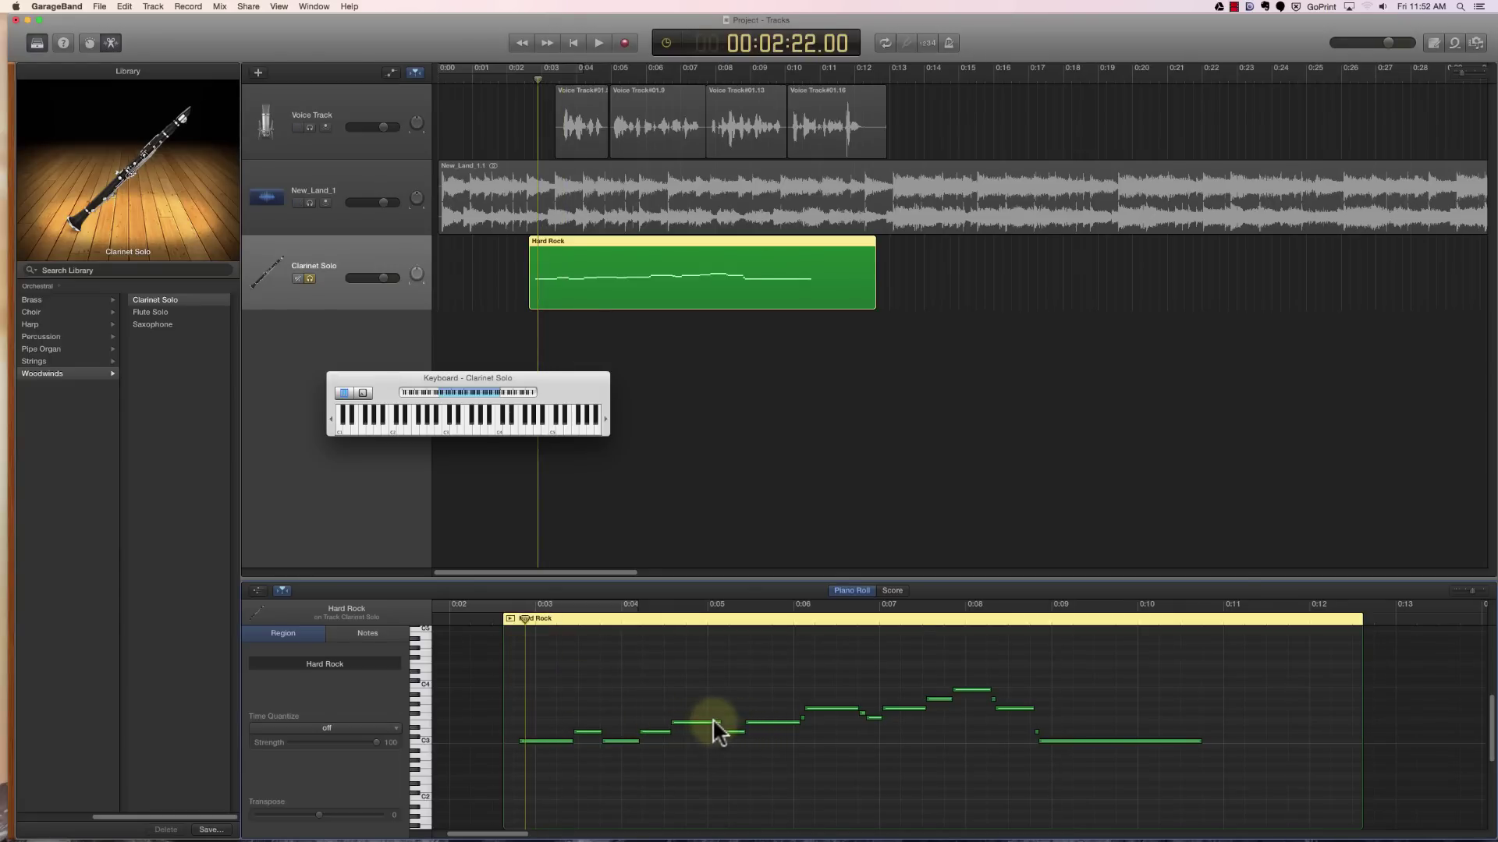
pyautogui.moveTo(702, 720)
pyautogui.mouseDown()
pyautogui.moveTo(661, 699)
pyautogui.moveTo(708, 708)
pyautogui.mouseUp()
# Lengthen melody notes in the Piano Roll to close gaps, extending one to start earlier
pyautogui.click(704, 721)
pyautogui.click(738, 728)
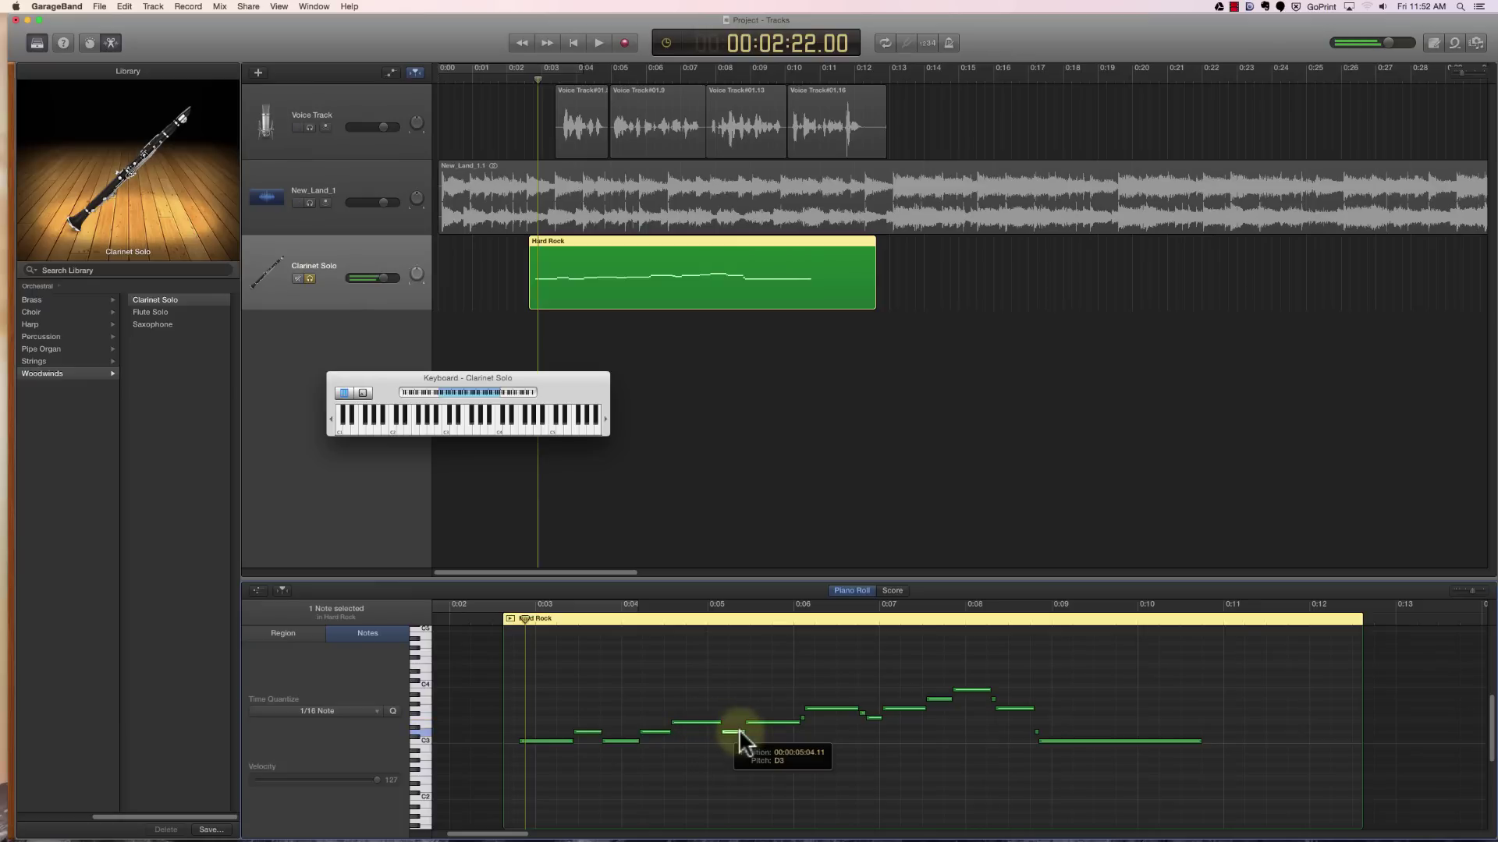
pyautogui.click(760, 719)
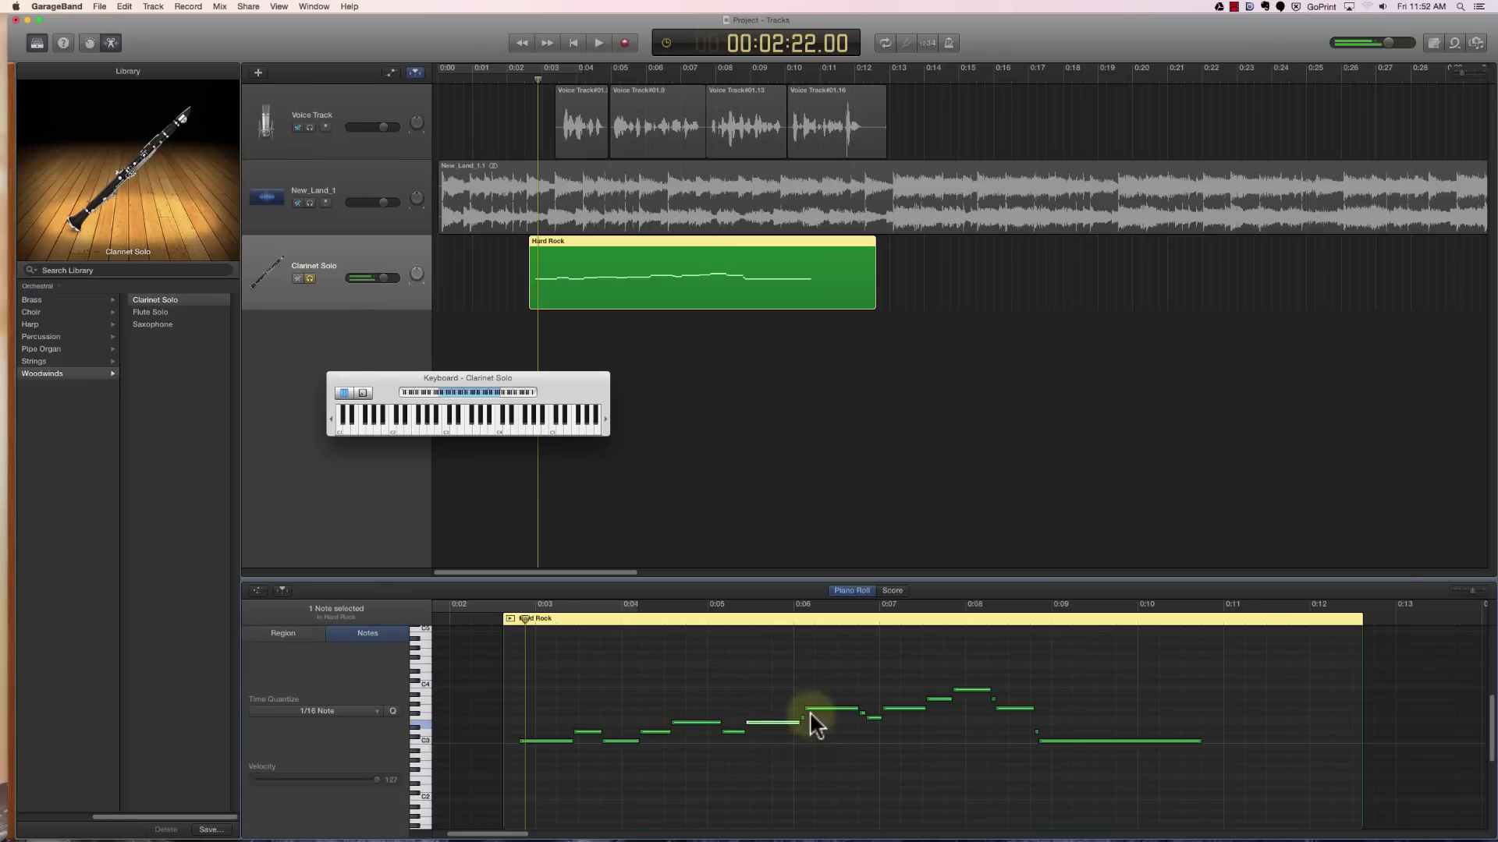
pyautogui.moveTo(801, 718); pyautogui.dragTo(800, 717)
pyautogui.click(817, 708)
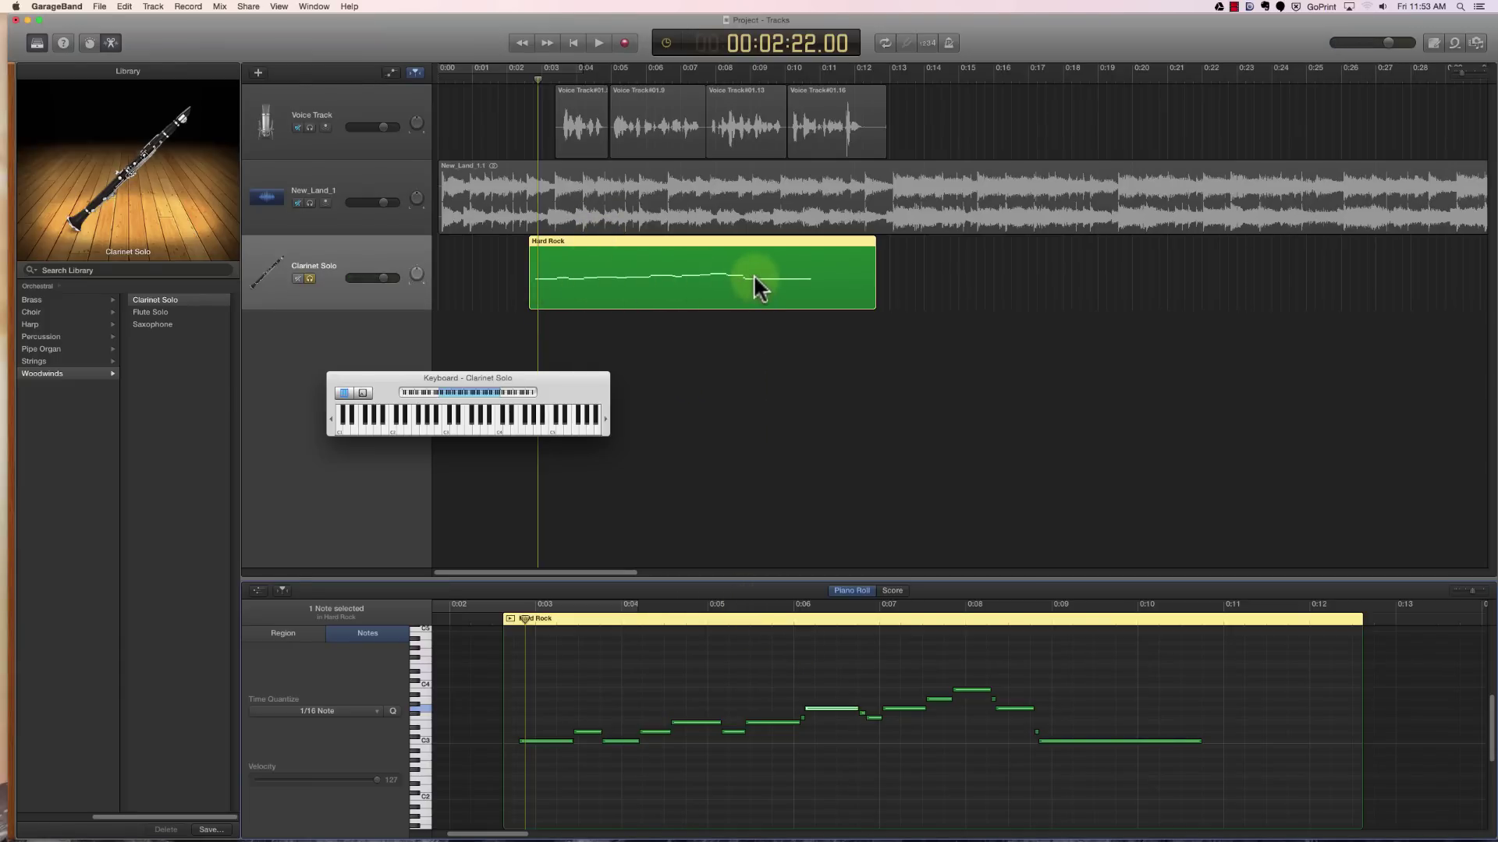
pyautogui.moveTo(809, 708); pyautogui.dragTo(687, 640)
# Repitch the long final note, lengthen the tiny note, and reset the playhead to about 2 seconds
pyautogui.moveTo(1056, 739); pyautogui.dragTo(1067, 681)
pyautogui.click(1034, 734)
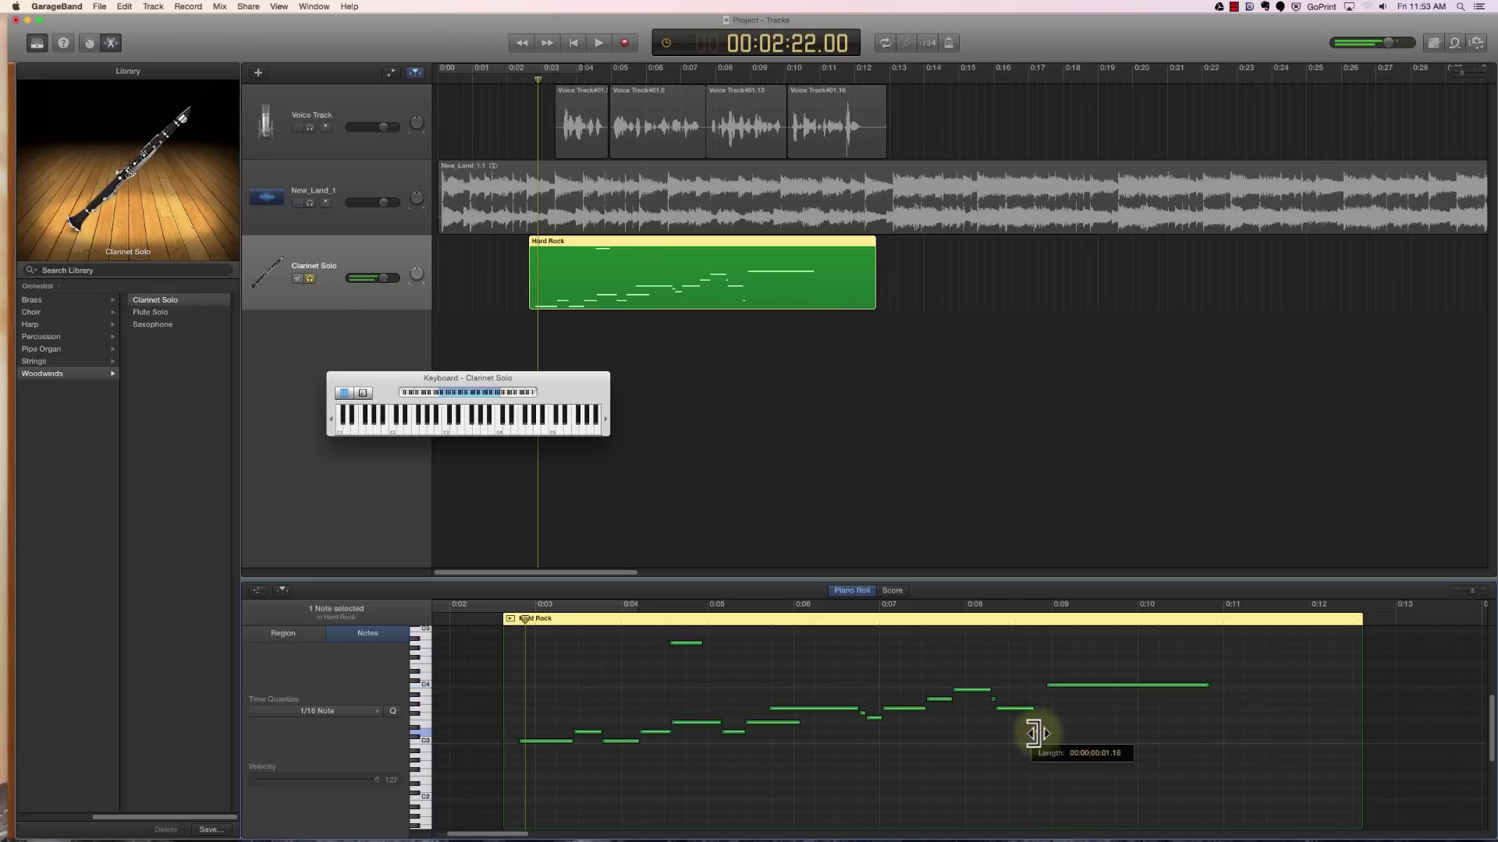
pyautogui.moveTo(1034, 733); pyautogui.dragTo(982, 708)
pyautogui.moveTo(1070, 685); pyautogui.dragTo(1054, 689)
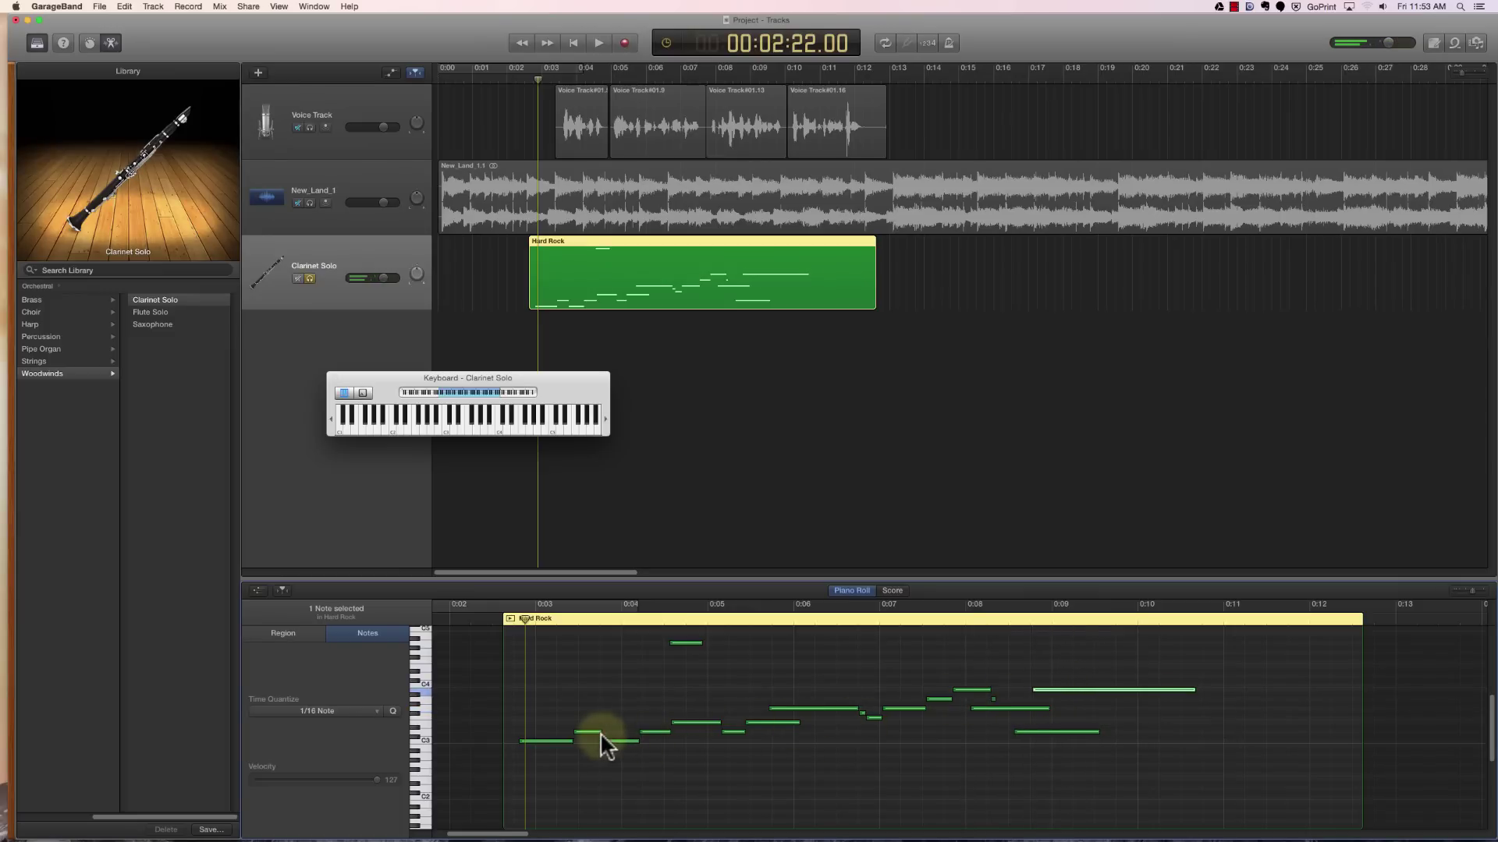
pyautogui.moveTo(600, 731); pyautogui.dragTo(619, 731)
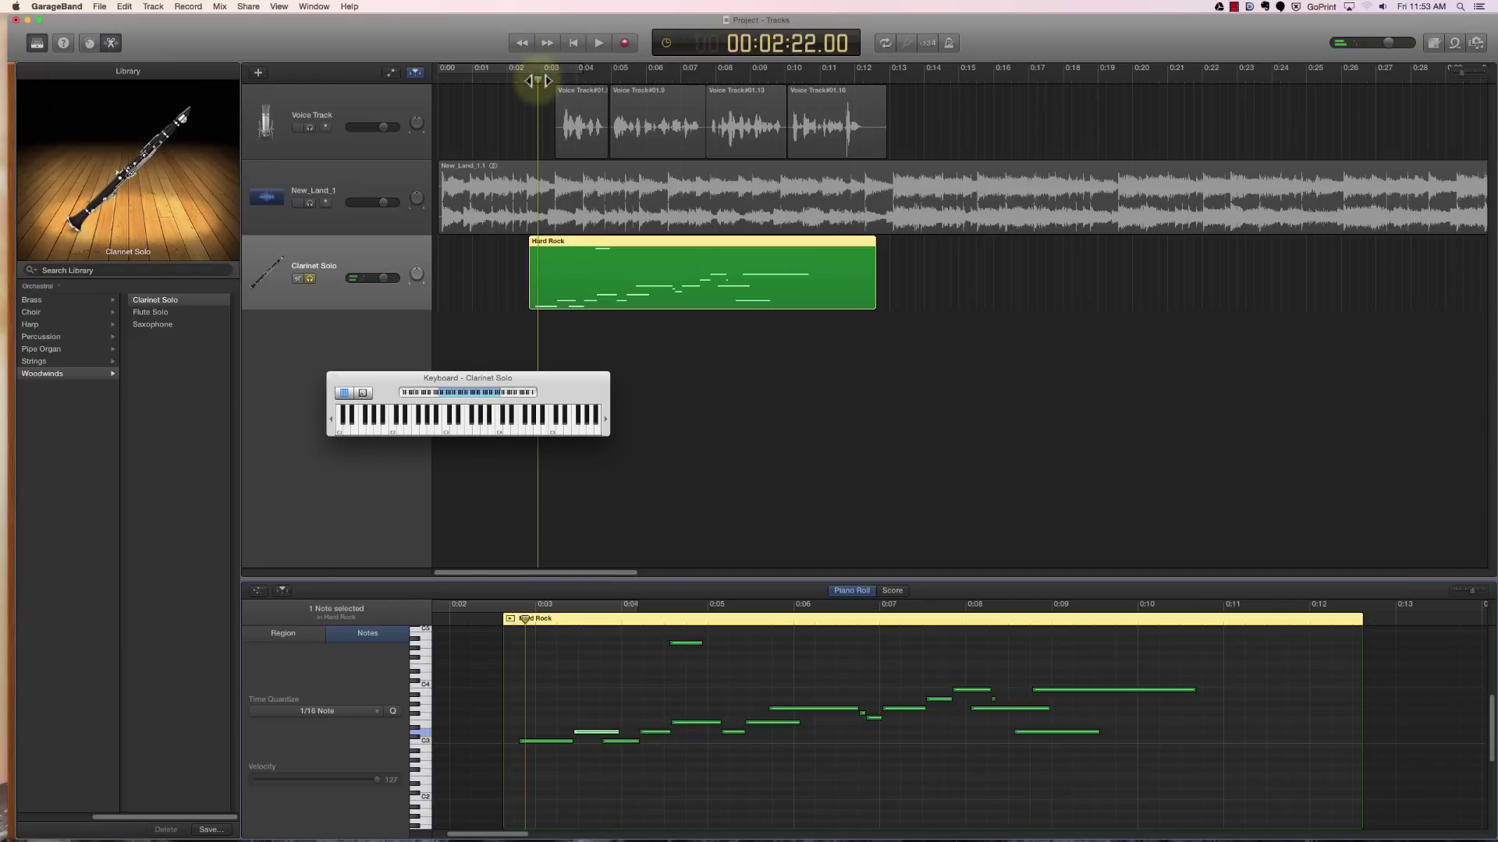
pyautogui.moveTo(536, 78); pyautogui.dragTo(520, 81)
# Play the edited clarinet melody solo, then turn off the Clarinet Solo track's Solo button
pyautogui.press('space')
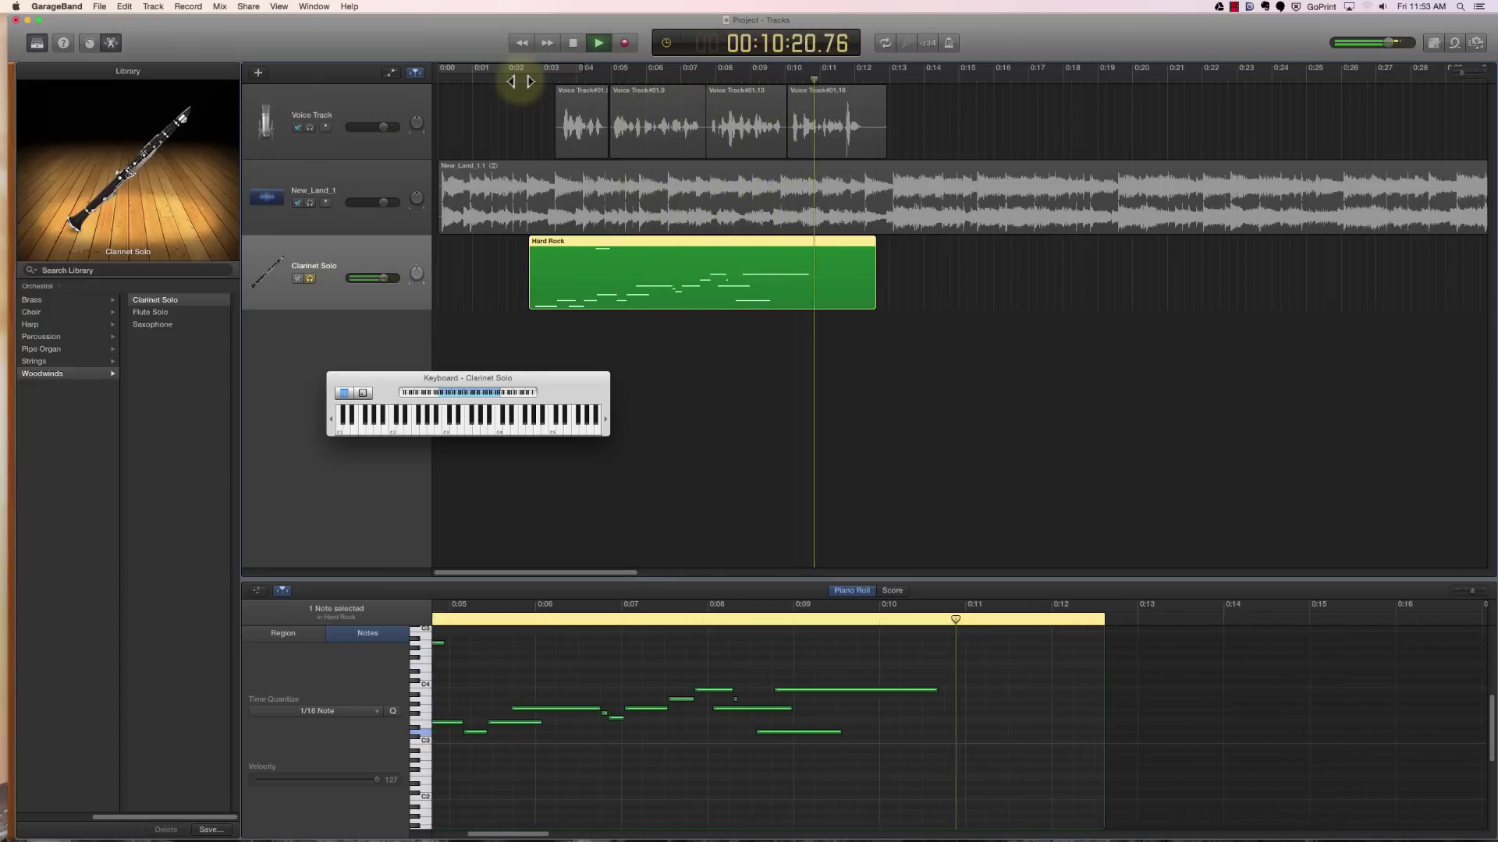
pyautogui.press('space')
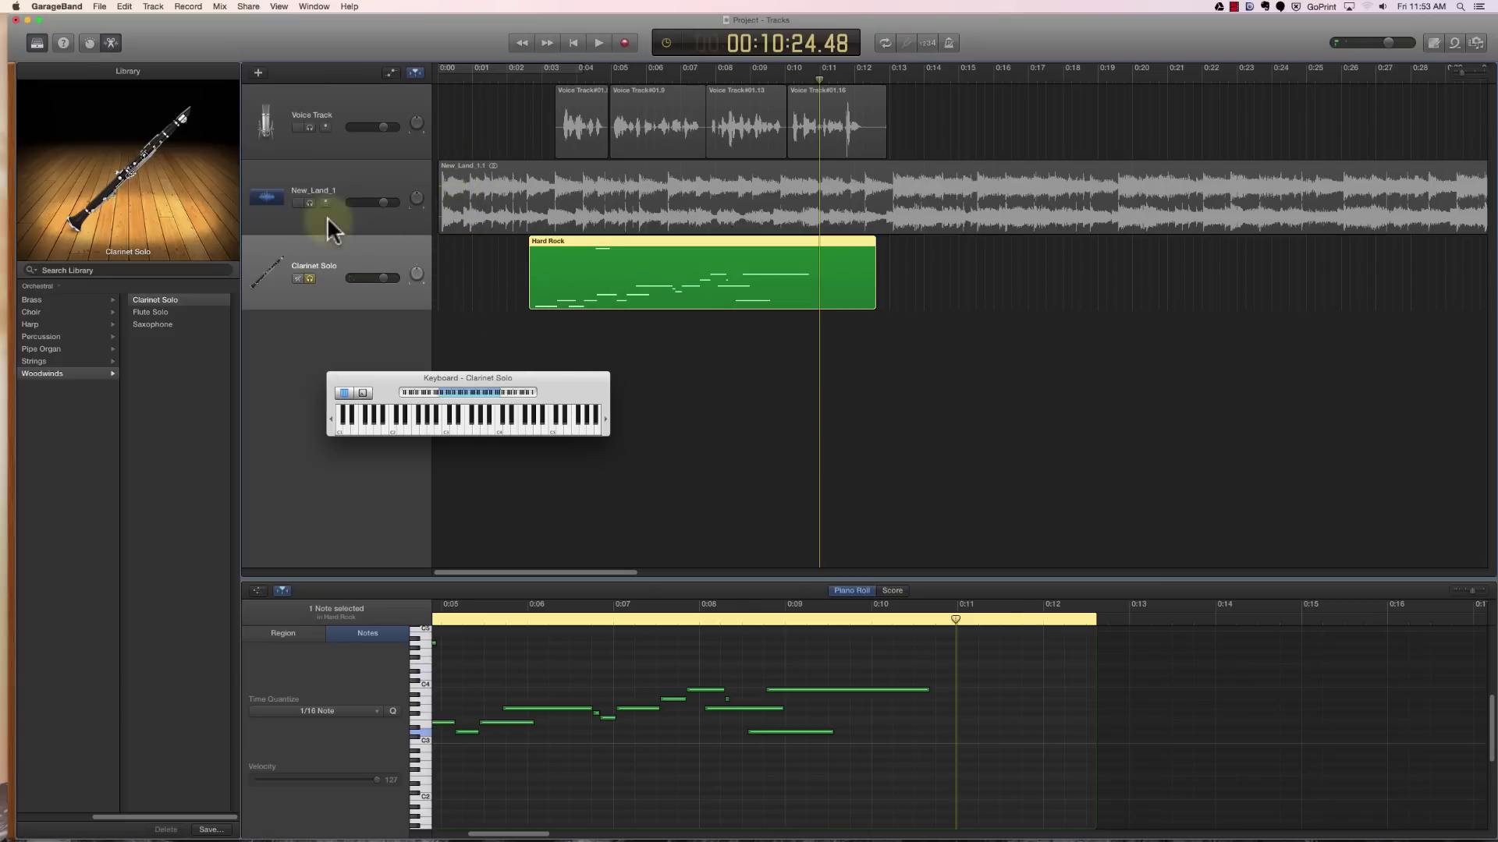
pyautogui.click(310, 279)
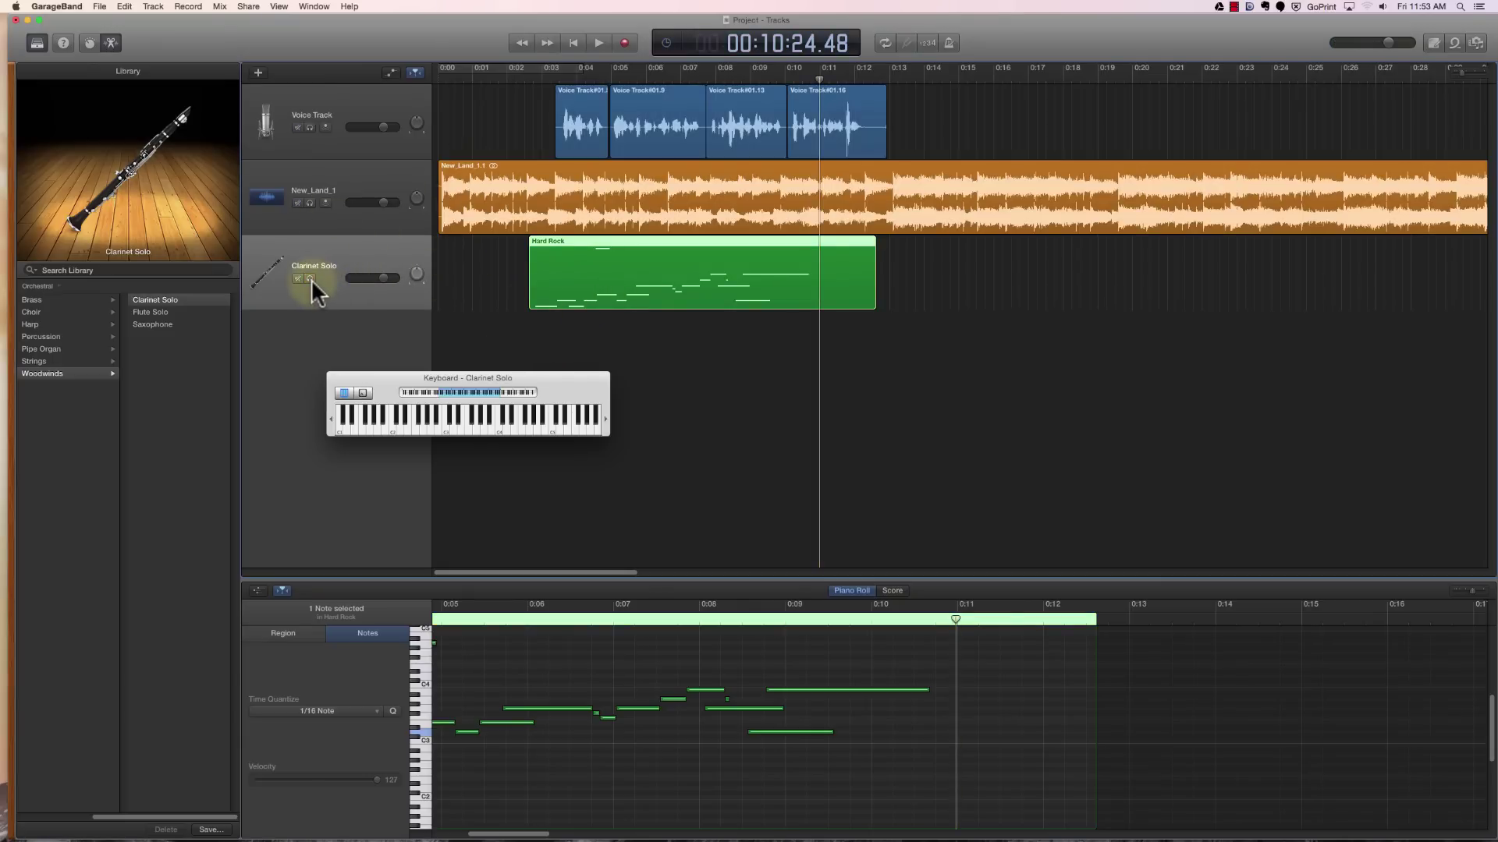
# Replay voice, New_Land and clarinet together from about 2 seconds, stopping near 12 seconds
pyautogui.moveTo(822, 83); pyautogui.dragTo(520, 110)
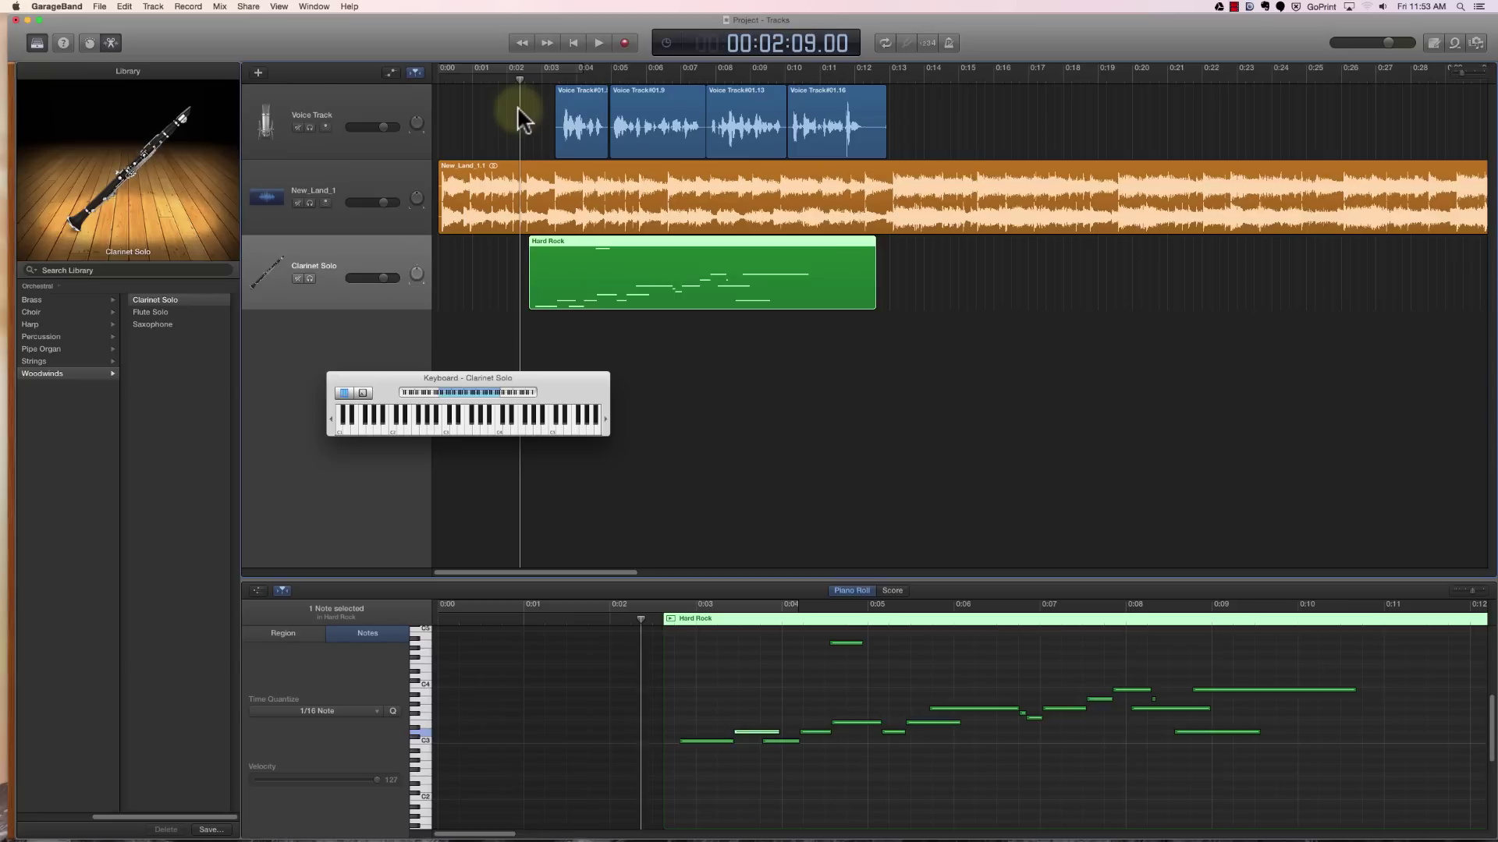
pyautogui.press('space')
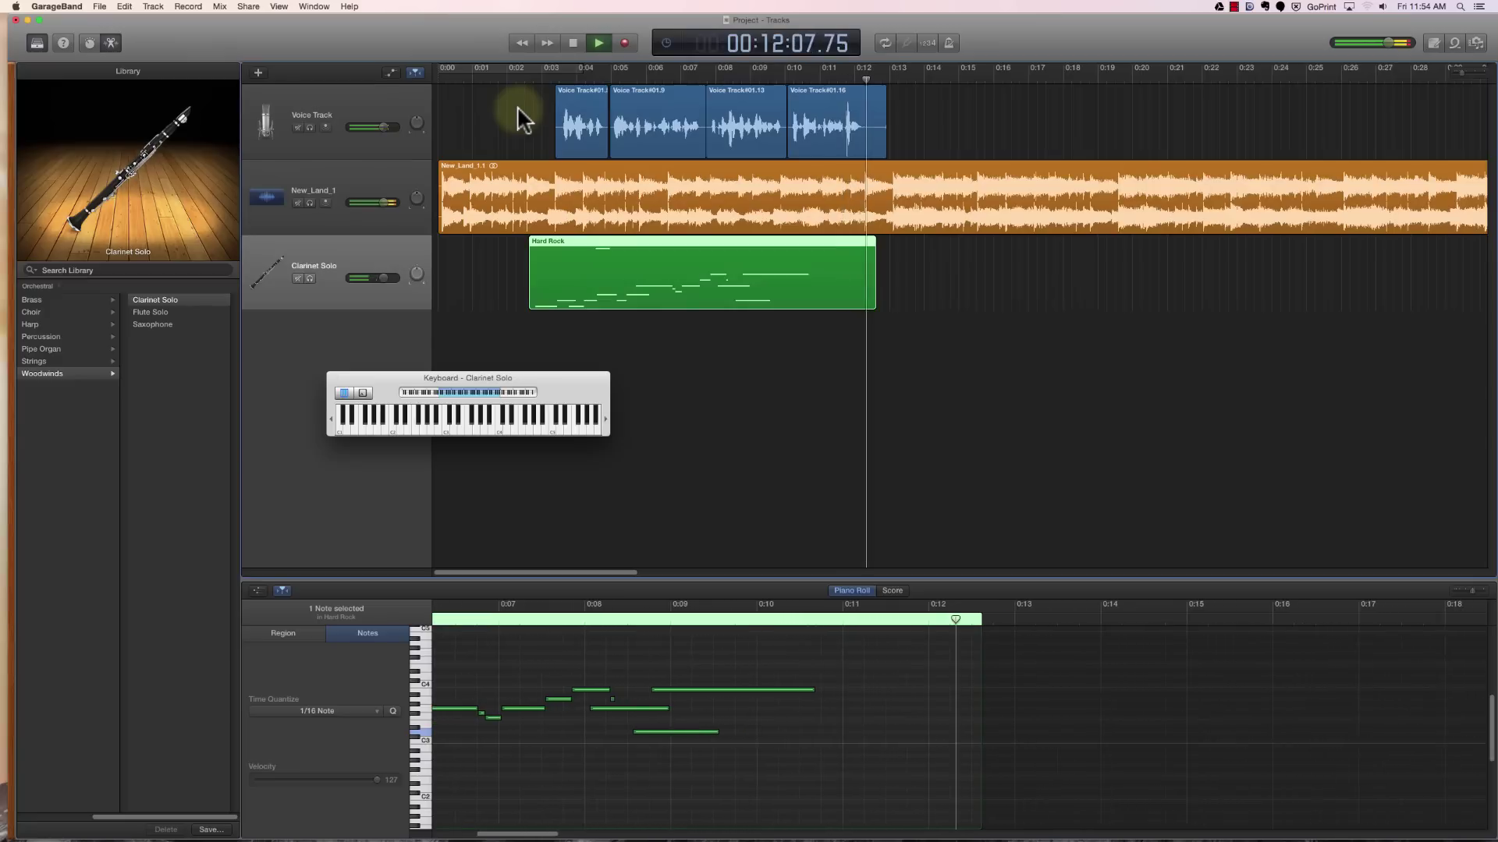
pyautogui.press('space')
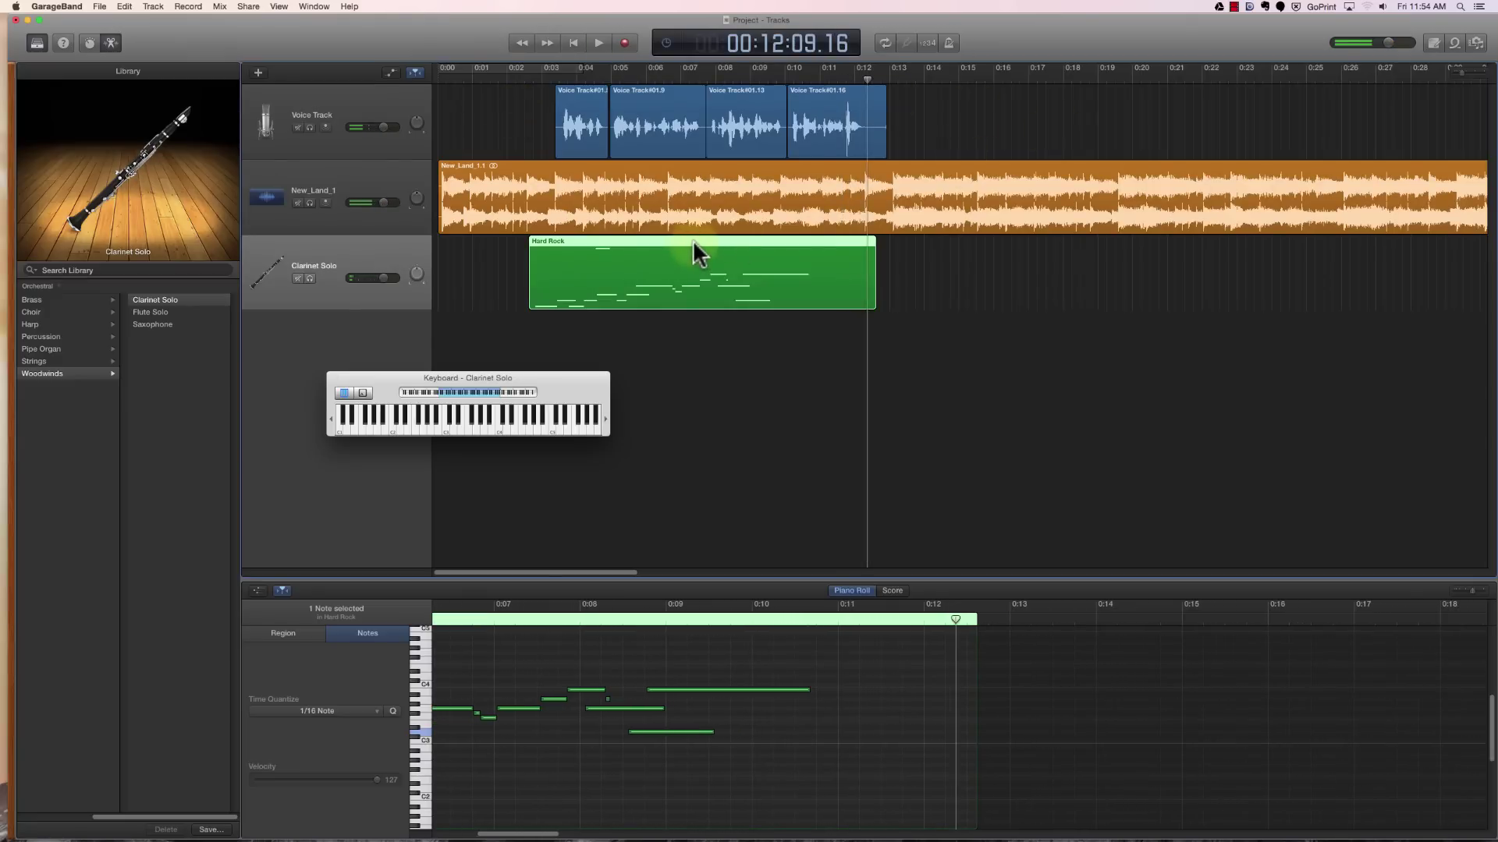
# Shift the Clarinet Solo Hard Rock region to start near 0:04, then play from 0:08
pyautogui.moveTo(694, 240); pyautogui.dragTo(769, 237)
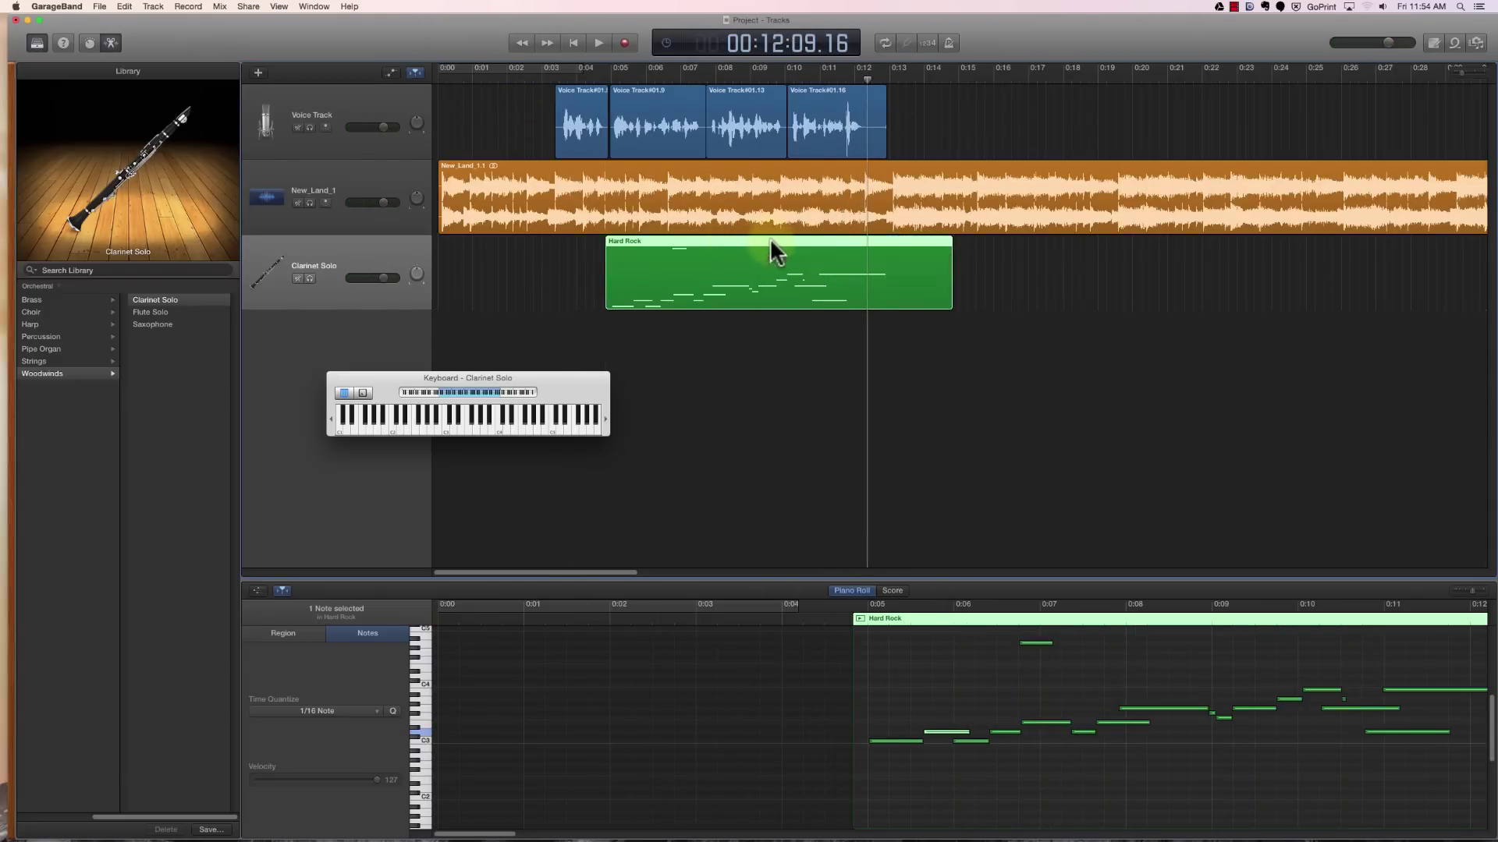
pyautogui.click(546, 69)
pyautogui.click(715, 74)
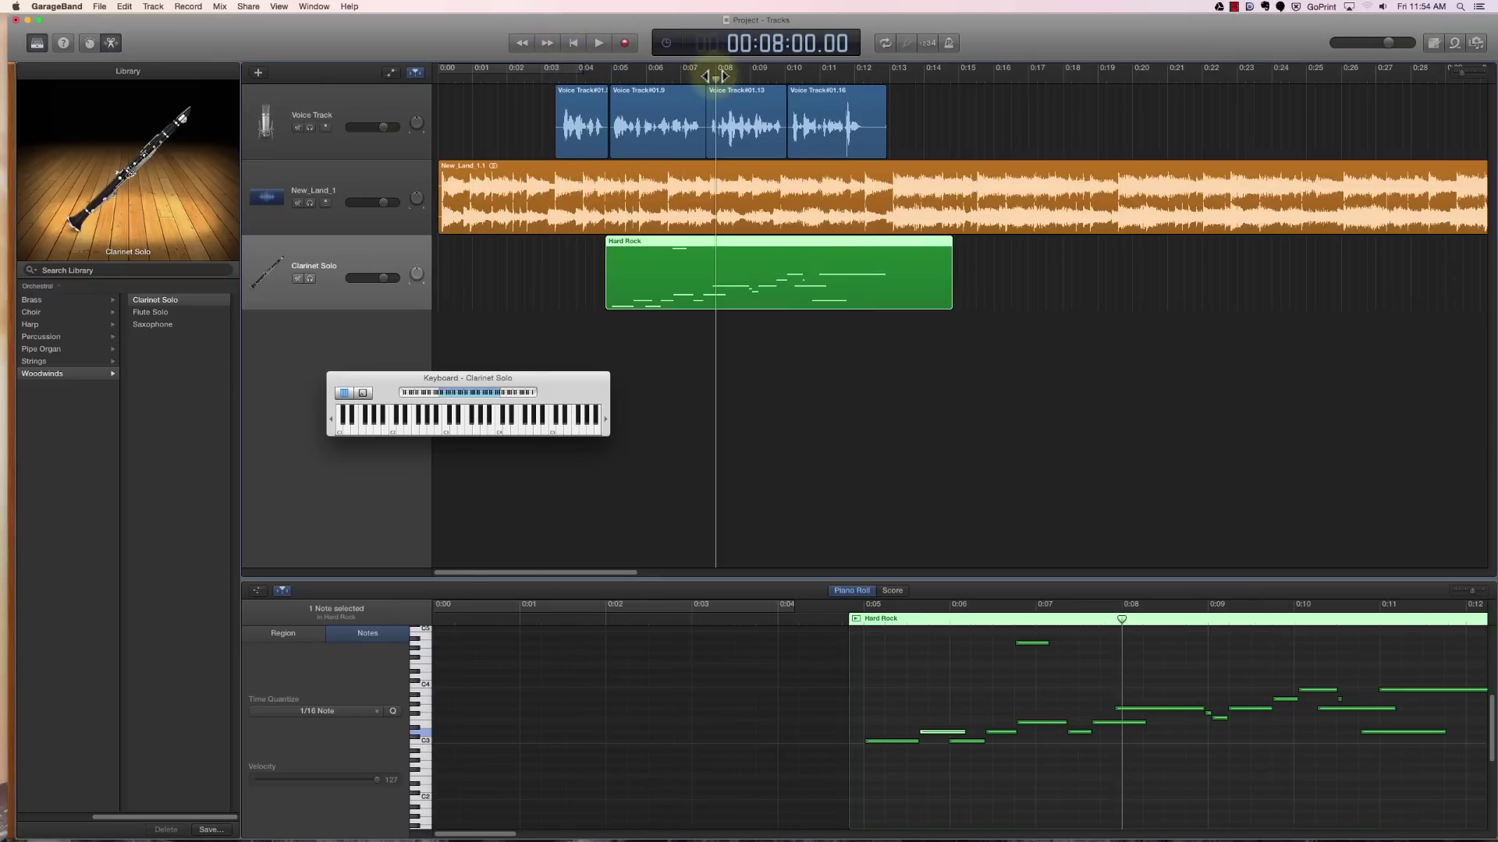
pyautogui.press('space')
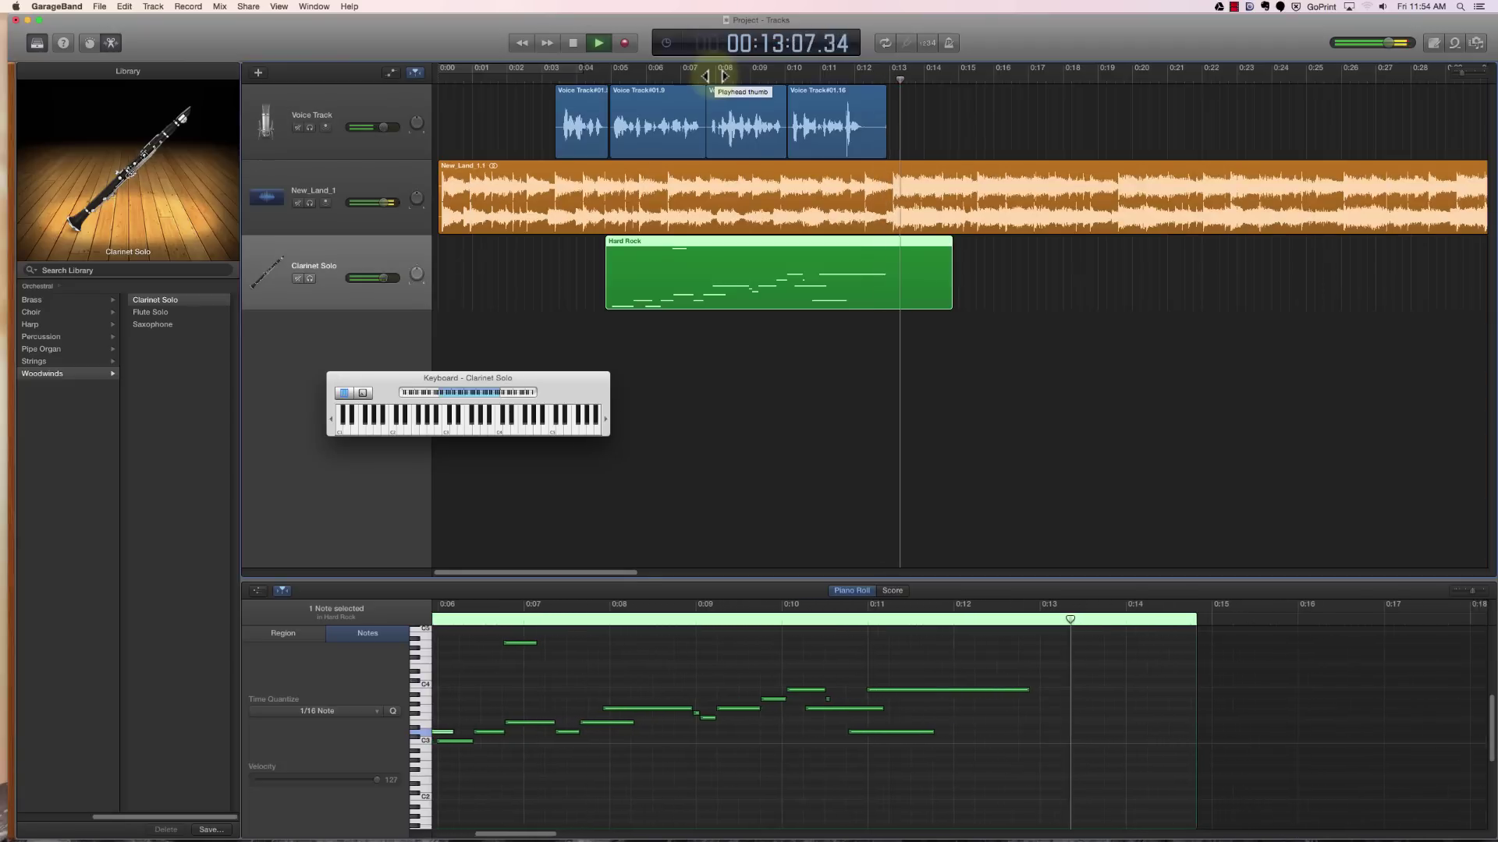
pyautogui.press('space')
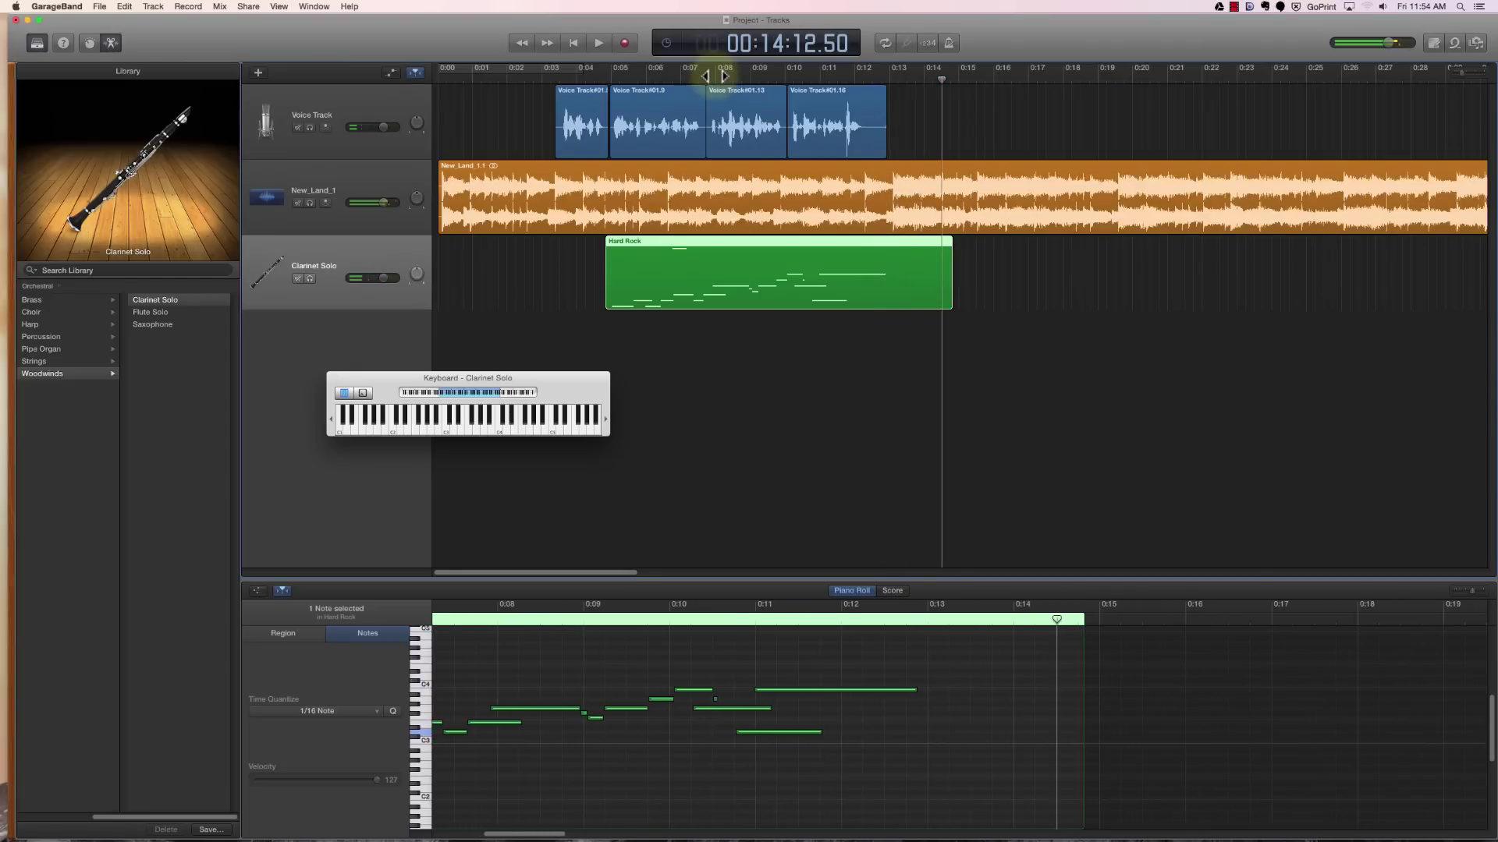